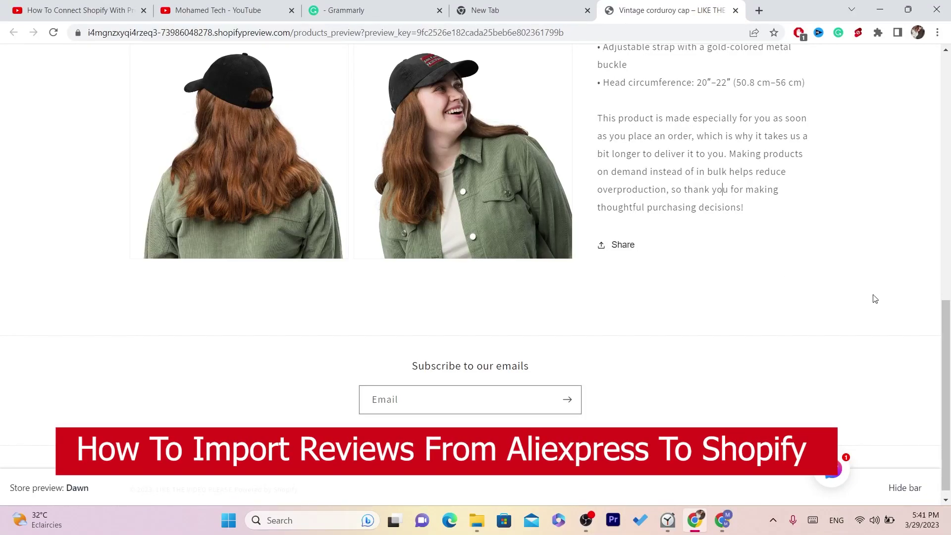
# Go to shopify.com in a new tab and log in to the LIKE THE VIDEO PLEASE store admin
pyautogui.moveTo(946, 350); pyautogui.dragTo(949, 267)
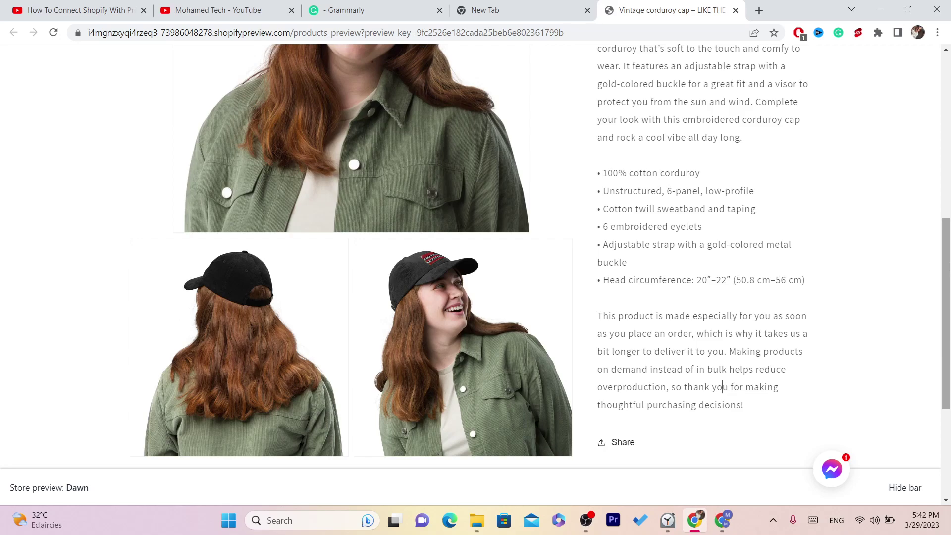
pyautogui.click(494, 11)
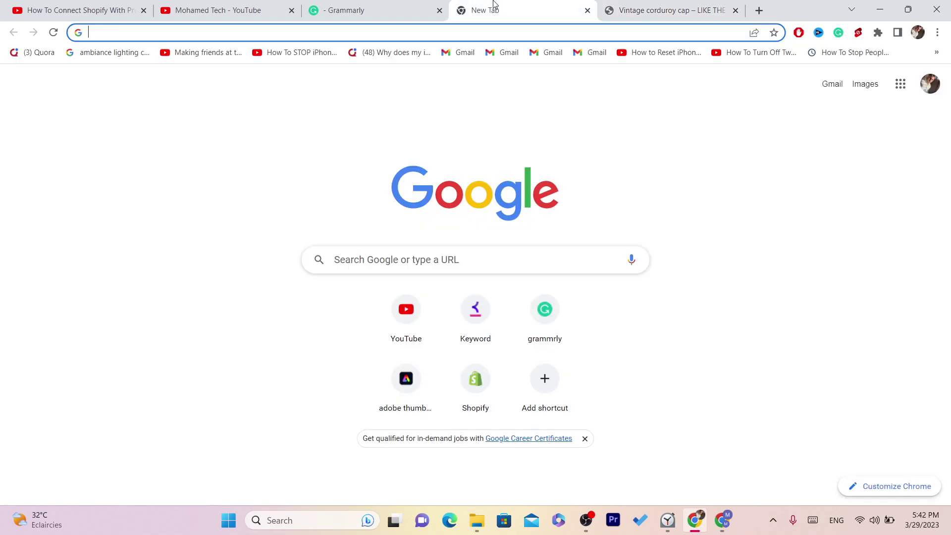
pyautogui.write('sho')
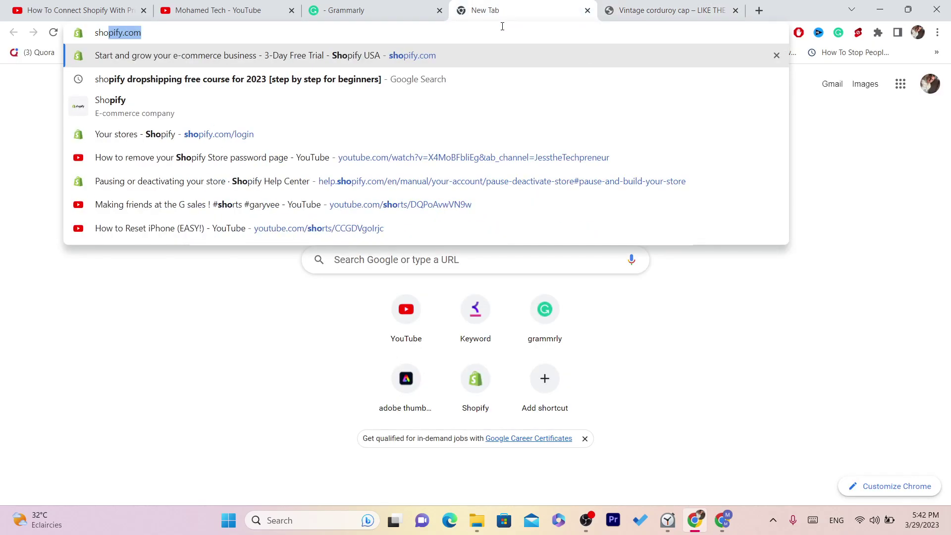
pyautogui.click(447, 55)
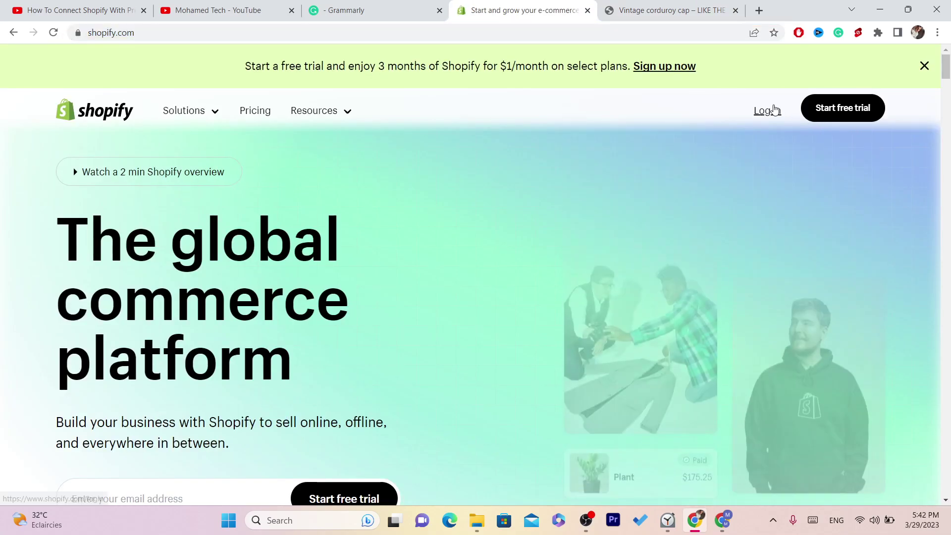
pyautogui.click(767, 110)
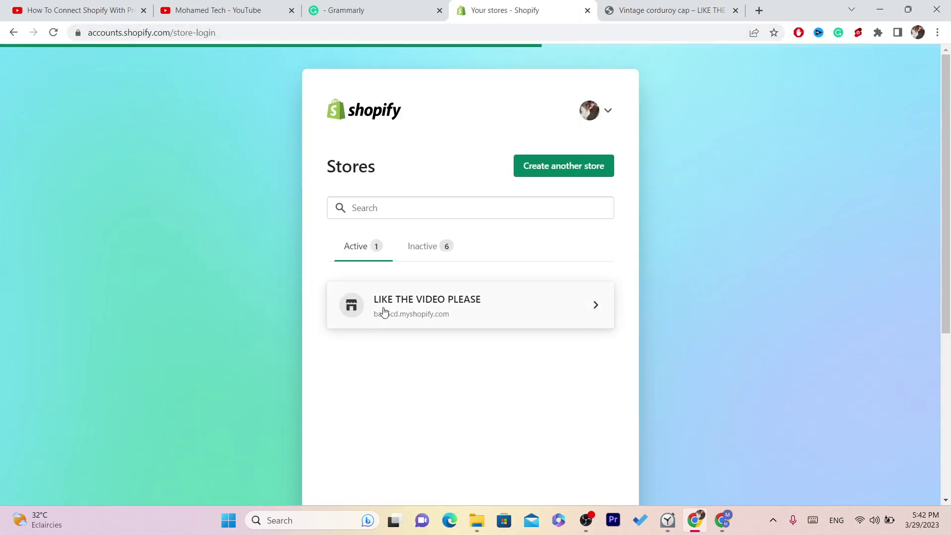
pyautogui.click(379, 310)
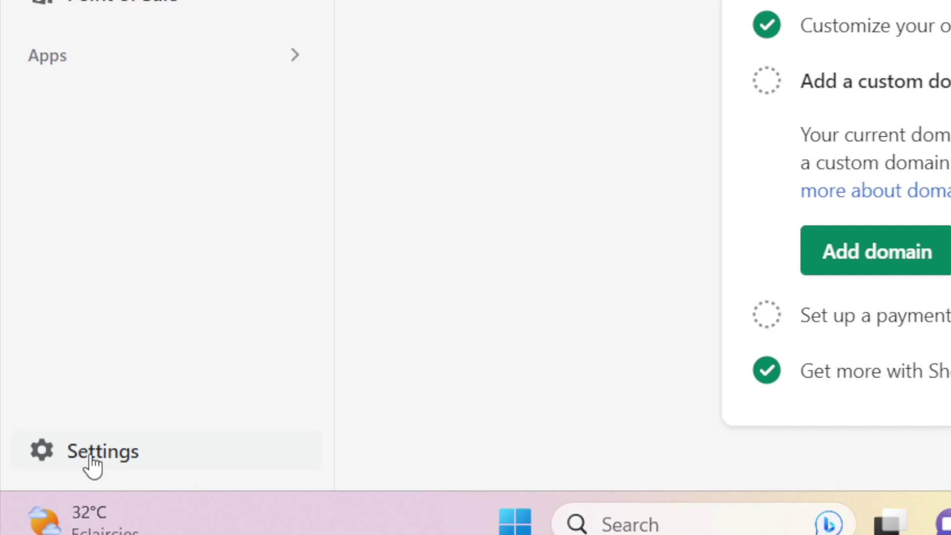
# View the installed apps under Settings > Apps and sales channels, with the Shopify App Store in a new tab
pyautogui.click(91, 458)
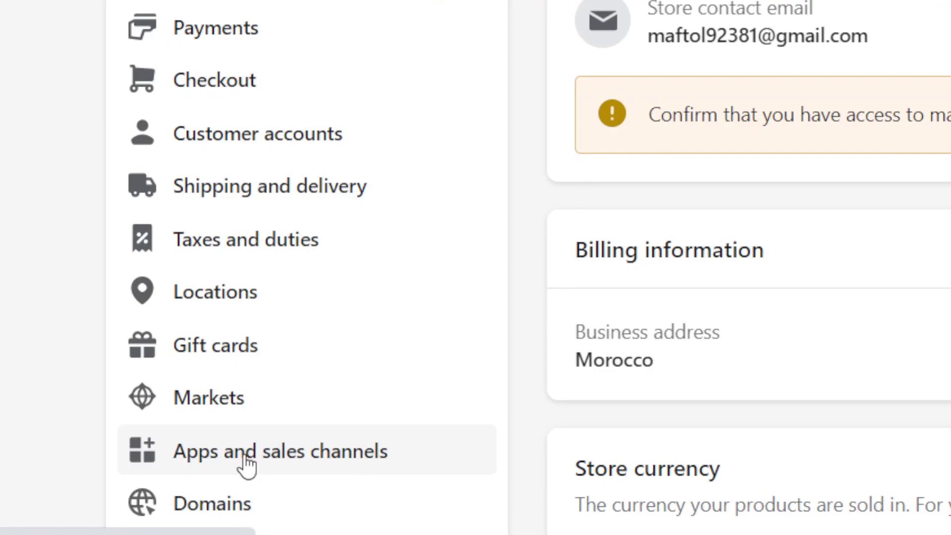
pyautogui.click(246, 465)
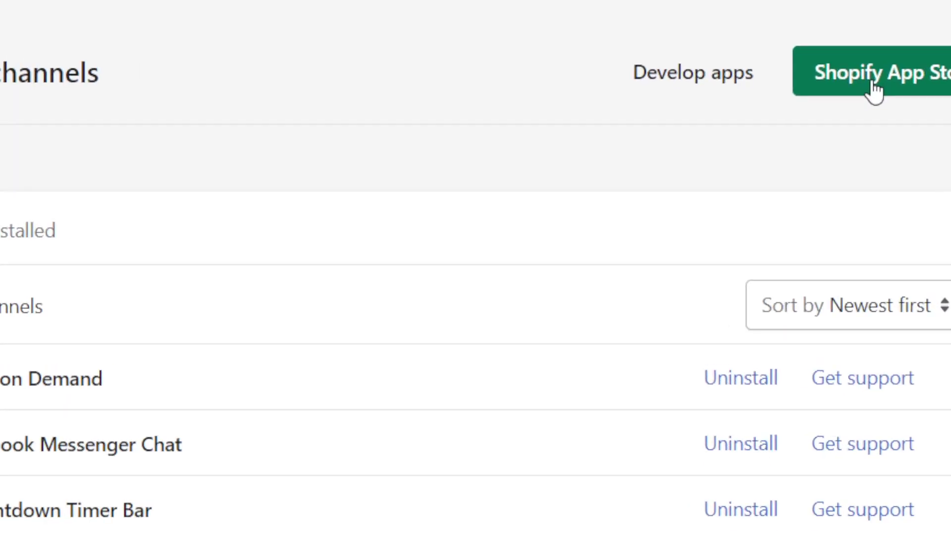
pyautogui.click(875, 89)
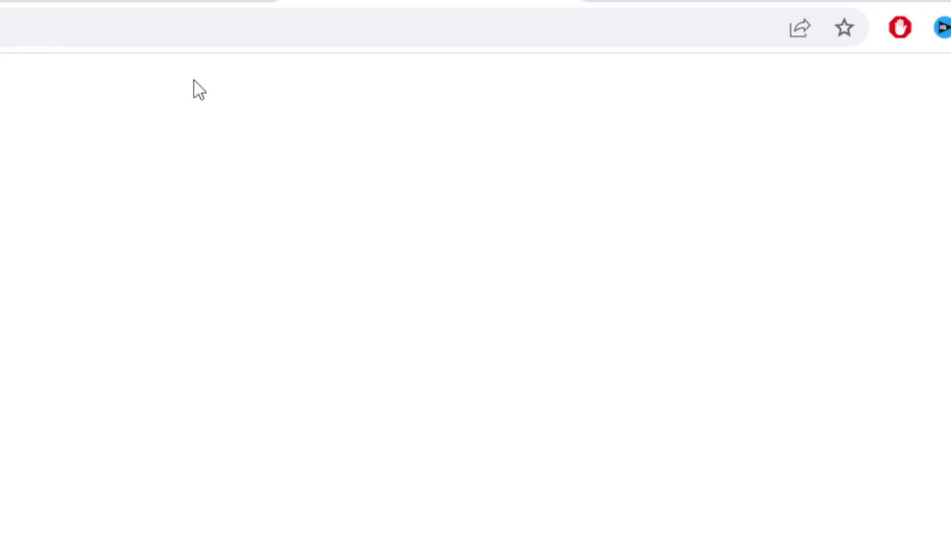
pyautogui.click(170, 9)
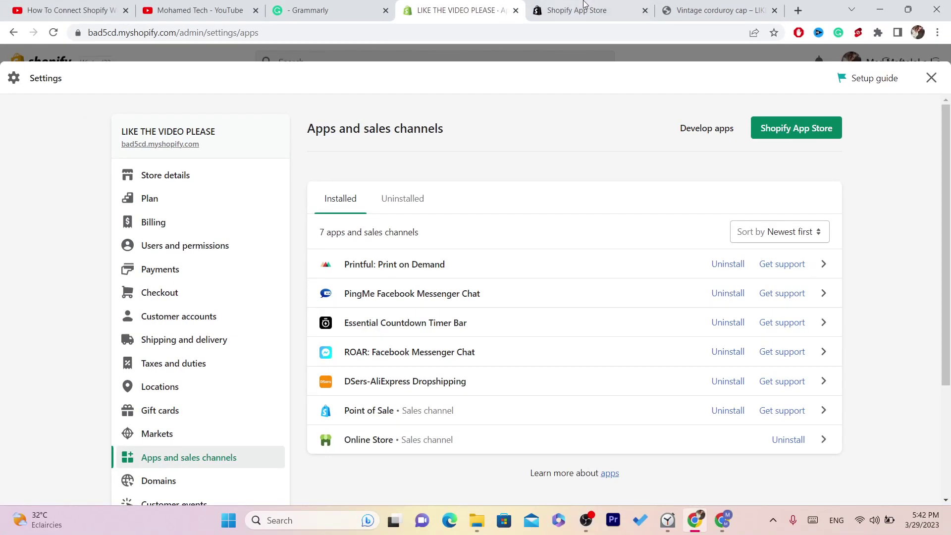
# Search the App Store for 'alirev' and add the AliReviews: Ali Reviews App to the store
pyautogui.click(585, 4)
pyautogui.click(311, 60)
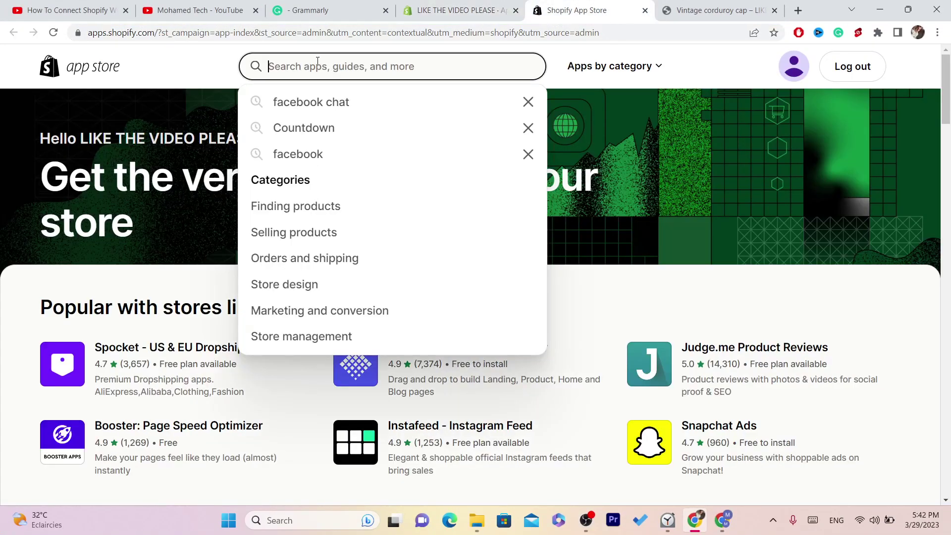
pyautogui.write('alirev')
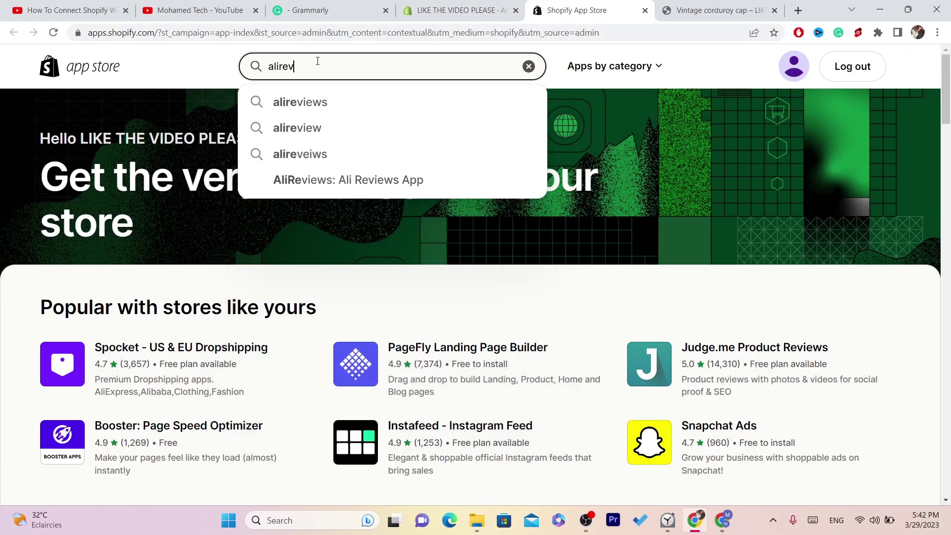
pyautogui.click(317, 179)
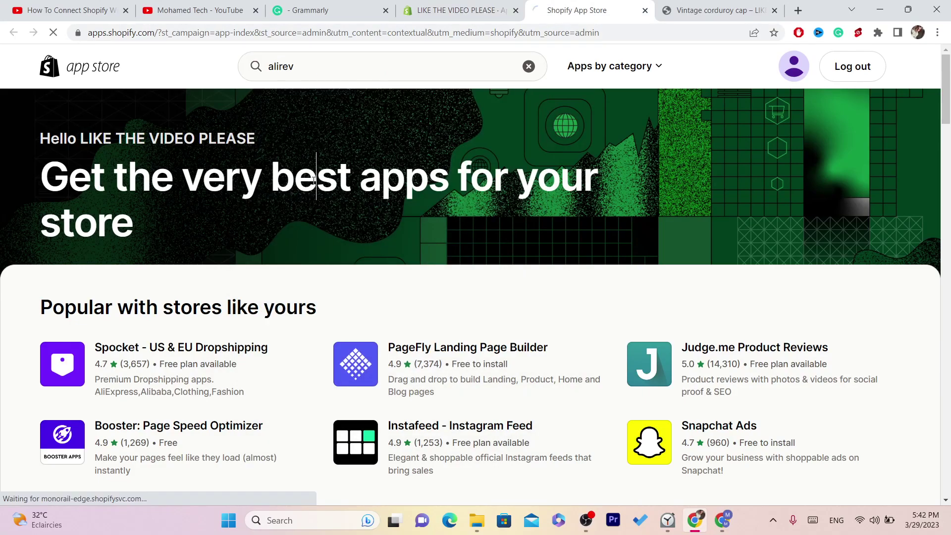
pyautogui.click(538, 39)
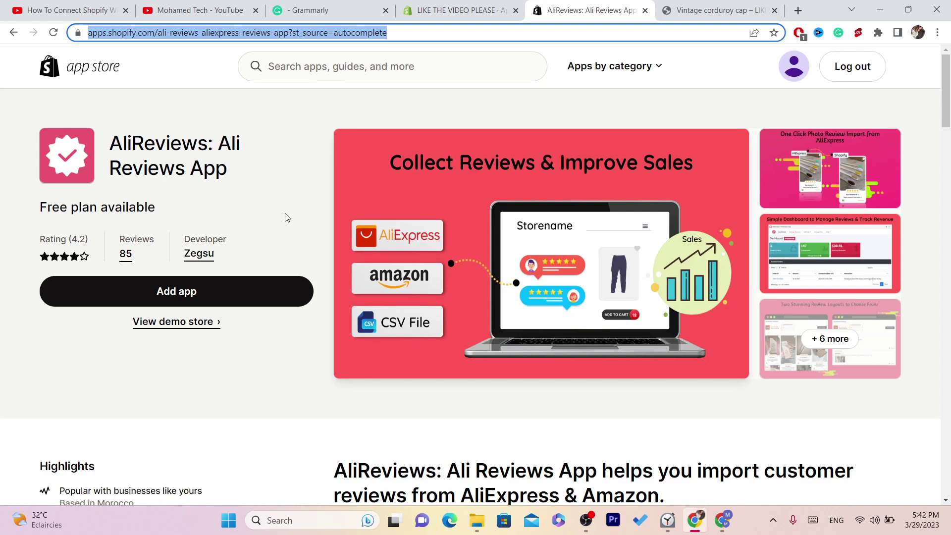
pyautogui.moveTo(104, 141); pyautogui.dragTo(236, 176)
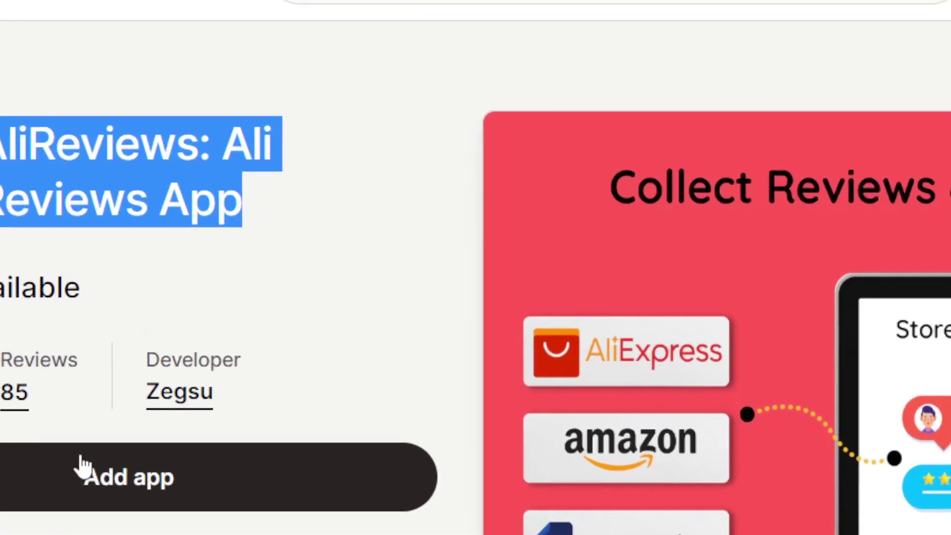
pyautogui.click(152, 285)
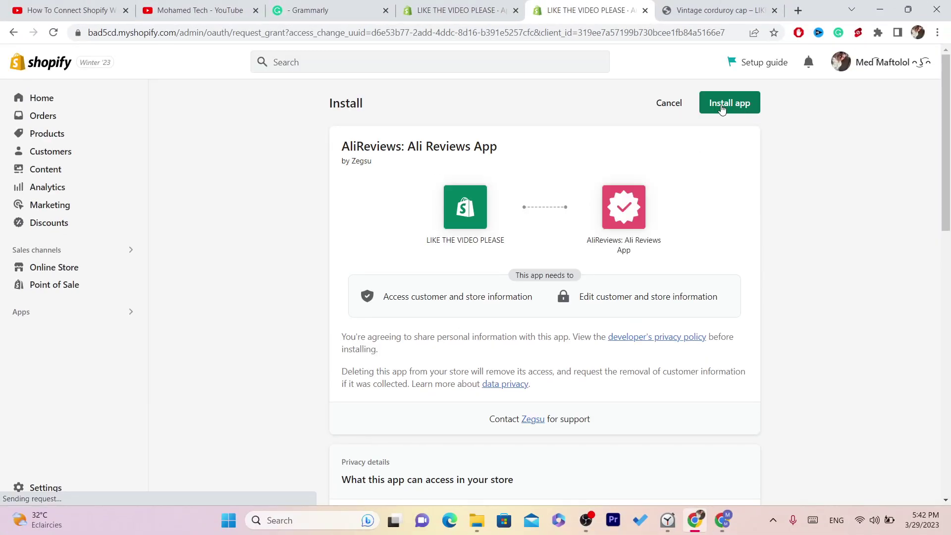
# Install AliReviews, compare plans, sign up for the free Basic plan, and dismiss the welcome message
pyautogui.click(722, 108)
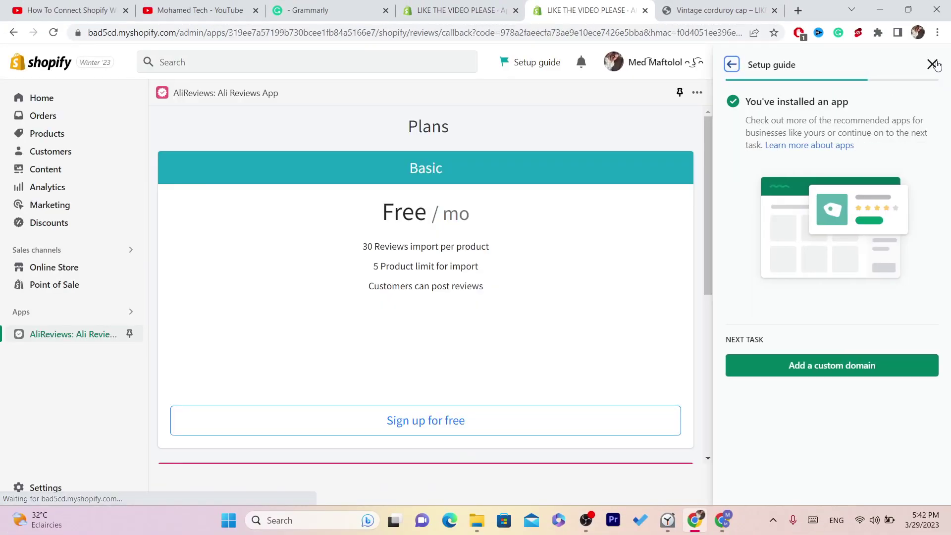
pyautogui.click(932, 65)
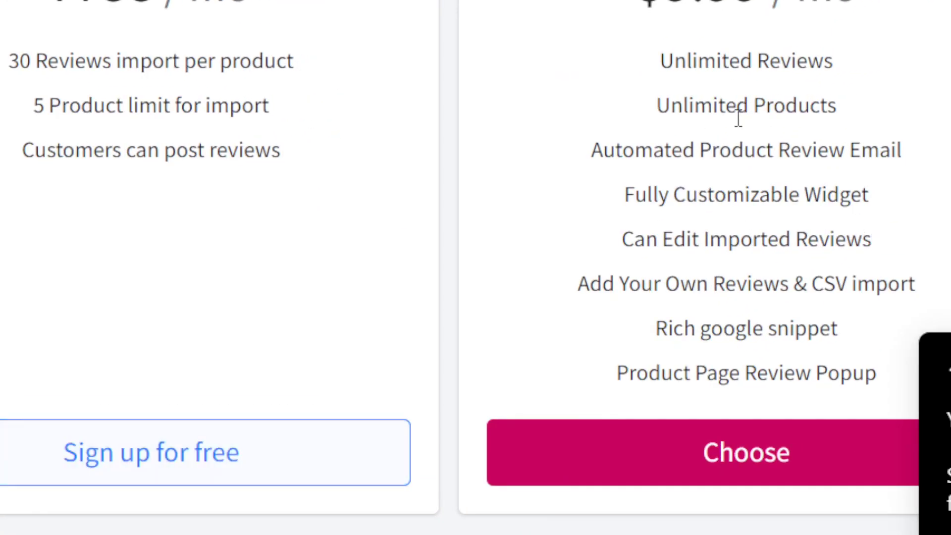
pyautogui.moveTo(683, 79)
pyautogui.mouseDown()
pyautogui.moveTo(875, 461)
pyautogui.moveTo(672, 90)
pyautogui.mouseUp()
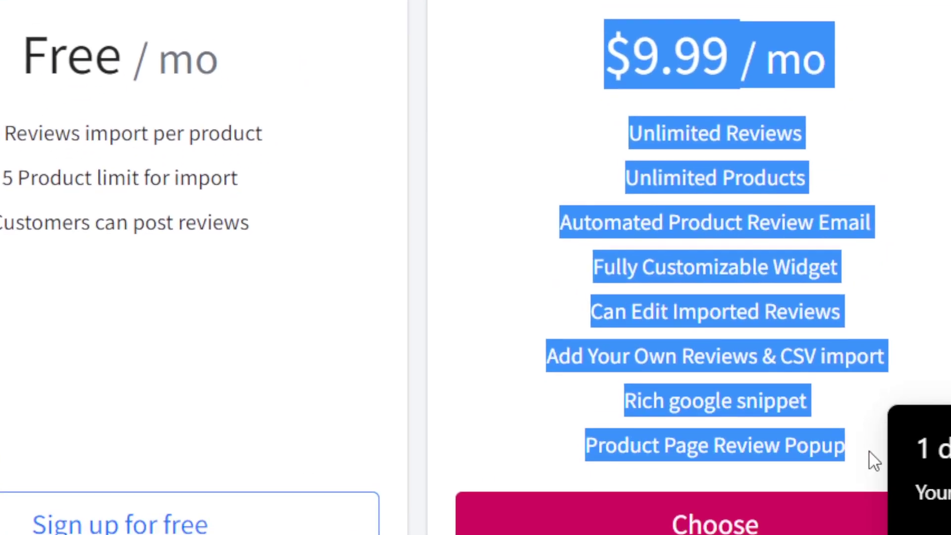
pyautogui.click(652, 82)
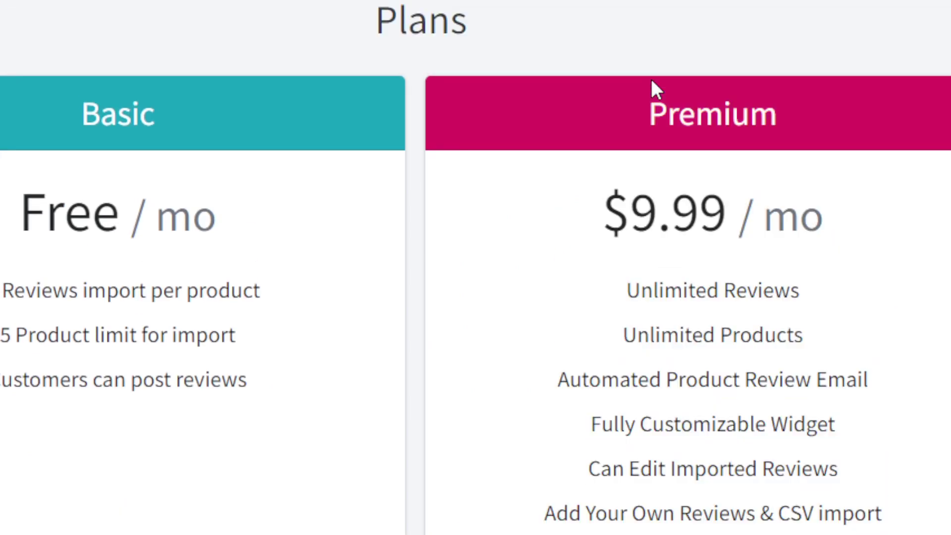
pyautogui.moveTo(5, 119); pyautogui.dragTo(265, 398)
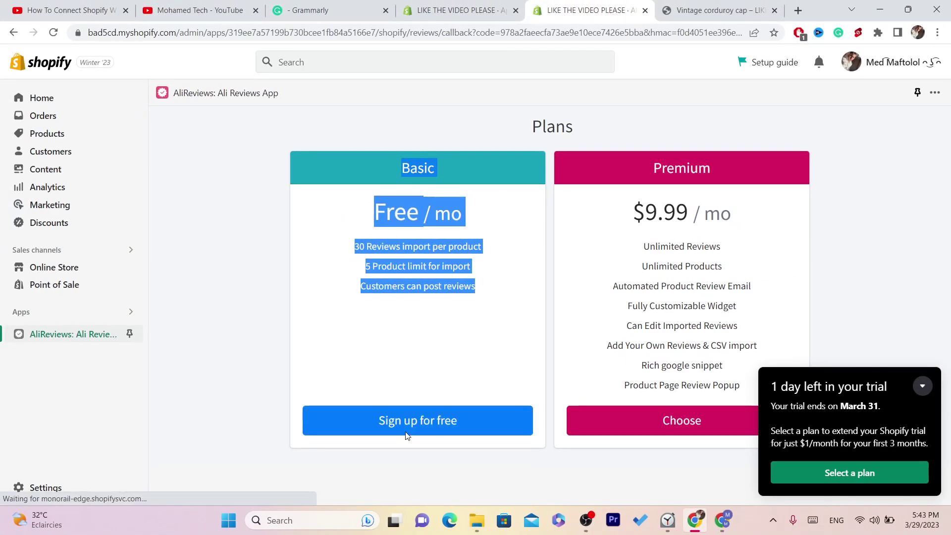
pyautogui.click(407, 431)
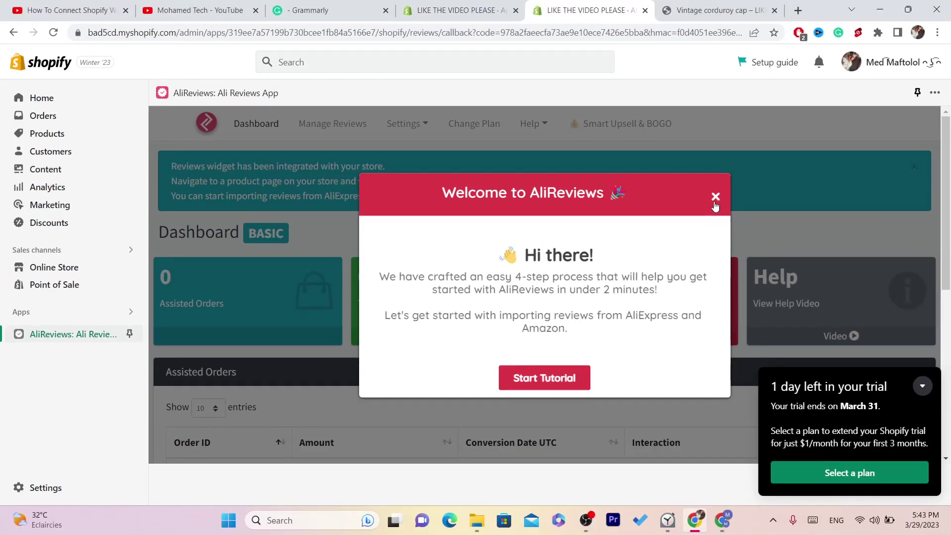
pyautogui.click(715, 195)
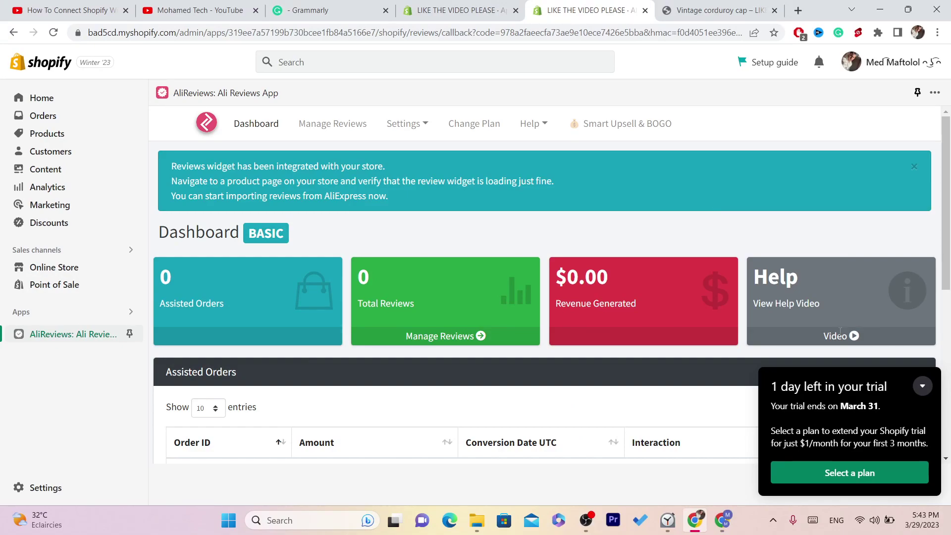
# Minimize the trial reminder and show AliReviews' Manage Reviews product table, with 0 reviews imported each
pyautogui.click(922, 386)
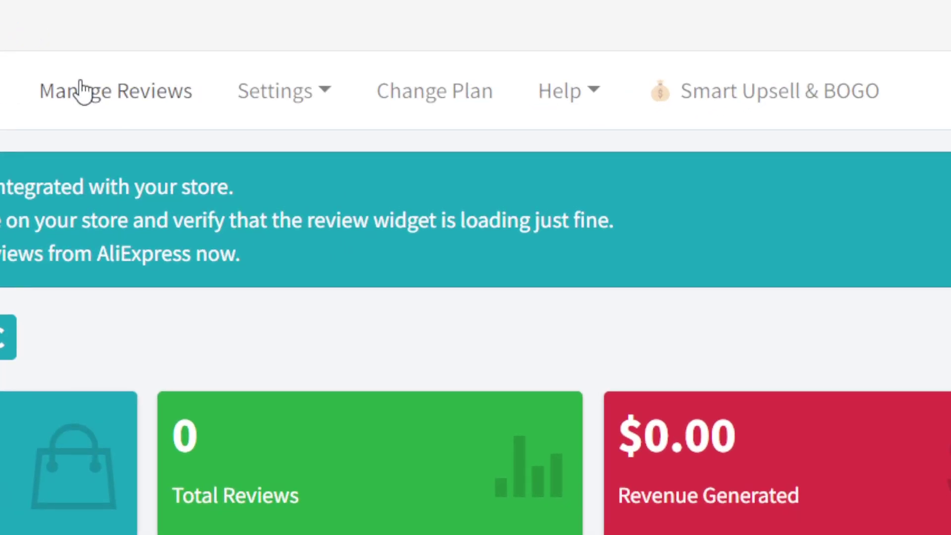
pyautogui.click(82, 91)
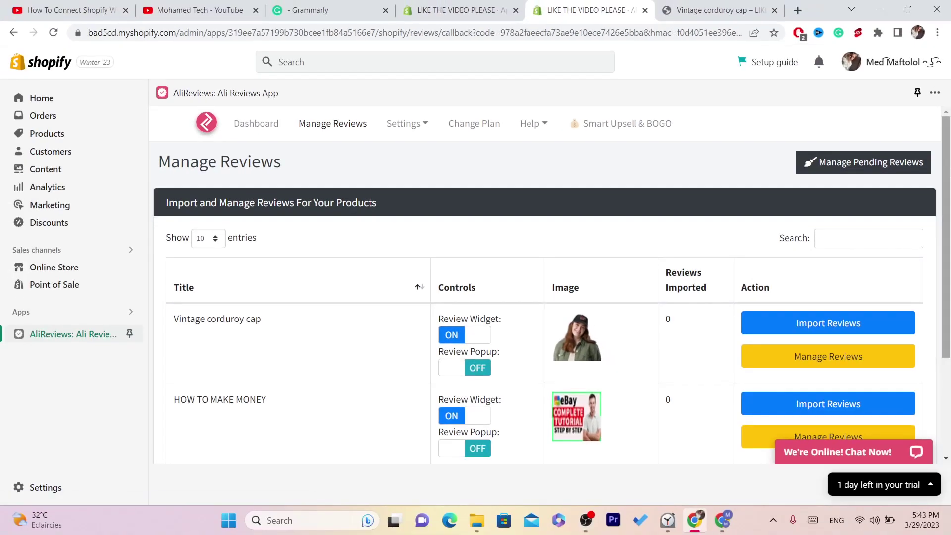
pyautogui.scroll(-2, 950, 232)
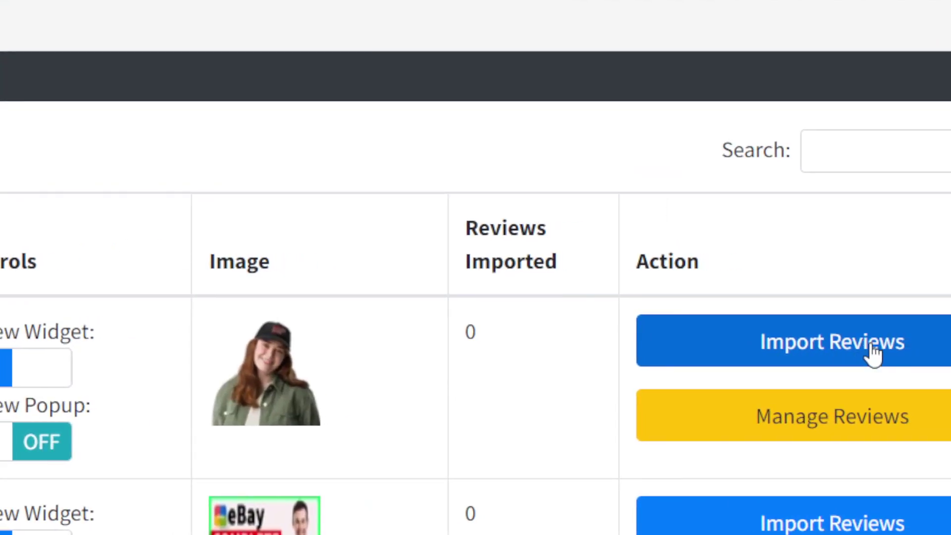
# Open the cap's AliExpress review import form and read its star-selection and Shopify policy warnings
pyautogui.click(874, 354)
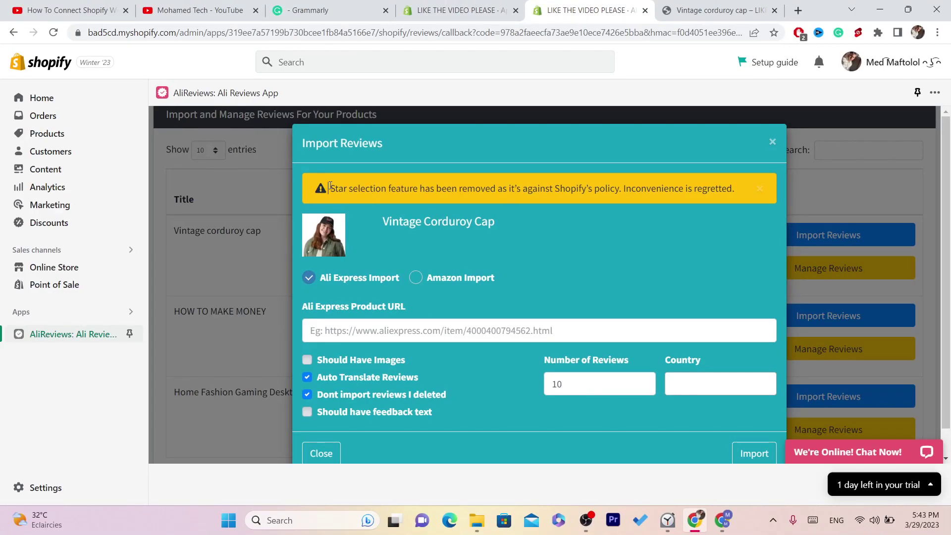
pyautogui.moveTo(329, 189); pyautogui.dragTo(713, 189)
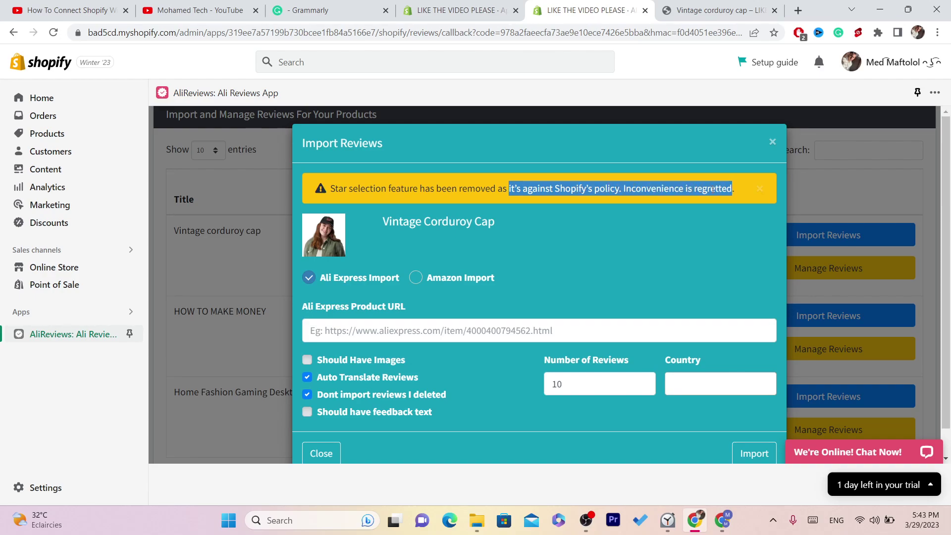
pyautogui.click(583, 184)
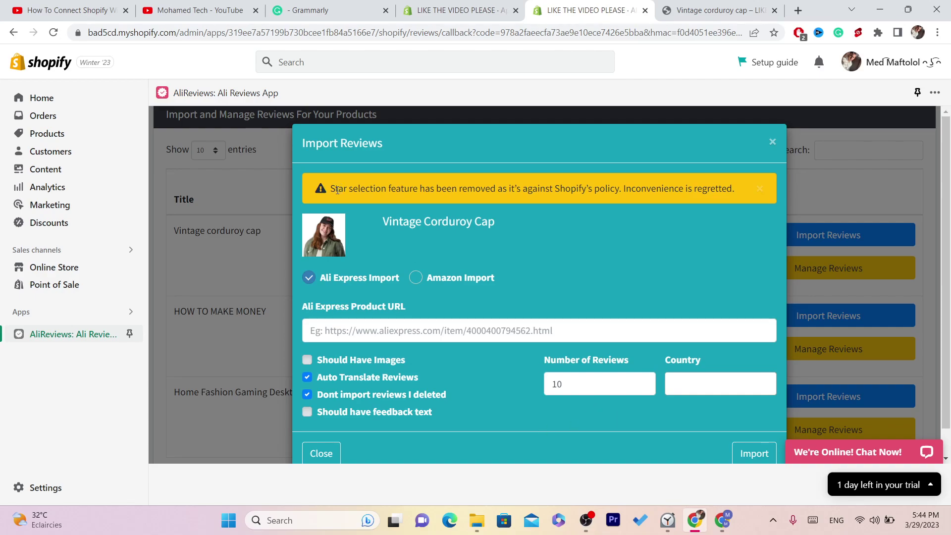
pyautogui.moveTo(329, 191); pyautogui.dragTo(581, 201)
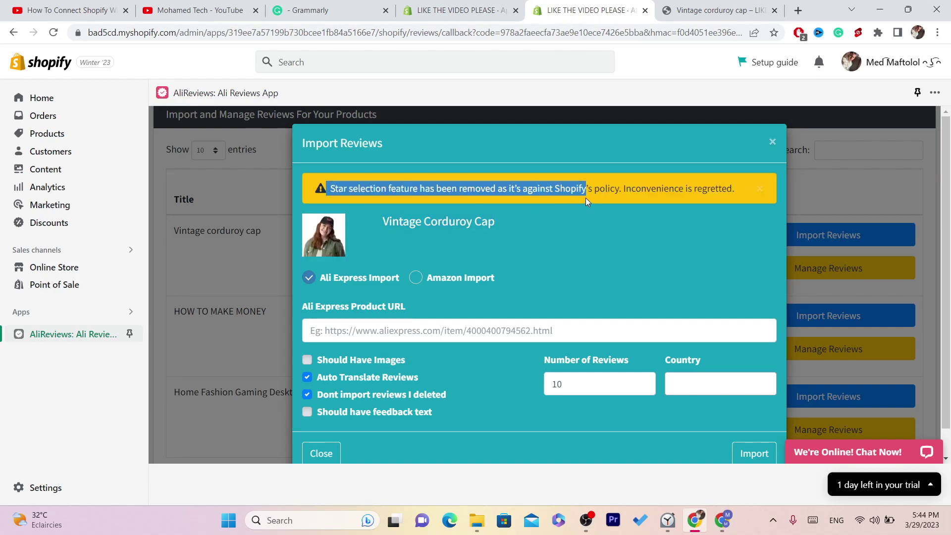
pyautogui.click(567, 182)
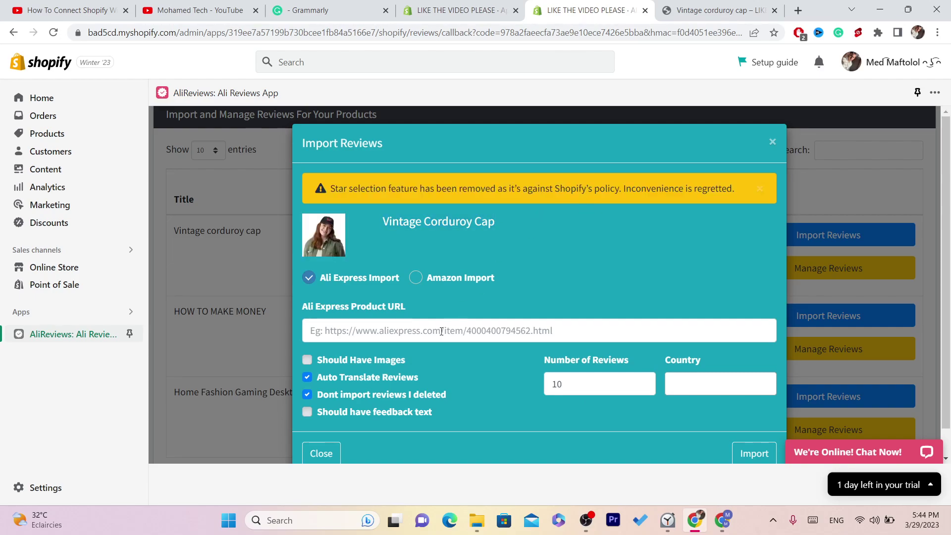
# Leave the Ali Express Product URL field empty and return to the Vintage corduroy cap preview
pyautogui.click(414, 331)
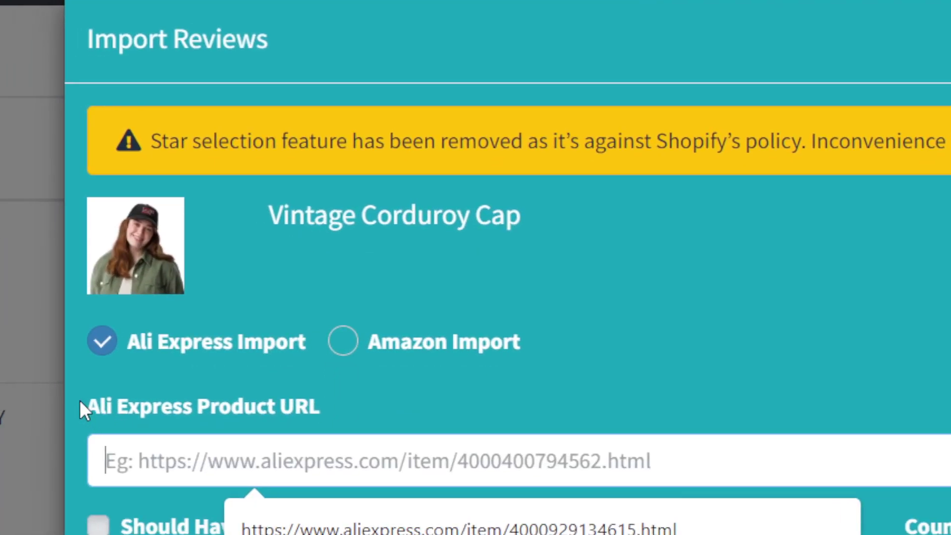
pyautogui.moveTo(55, 403); pyautogui.dragTo(278, 409)
pyautogui.click(334, 444)
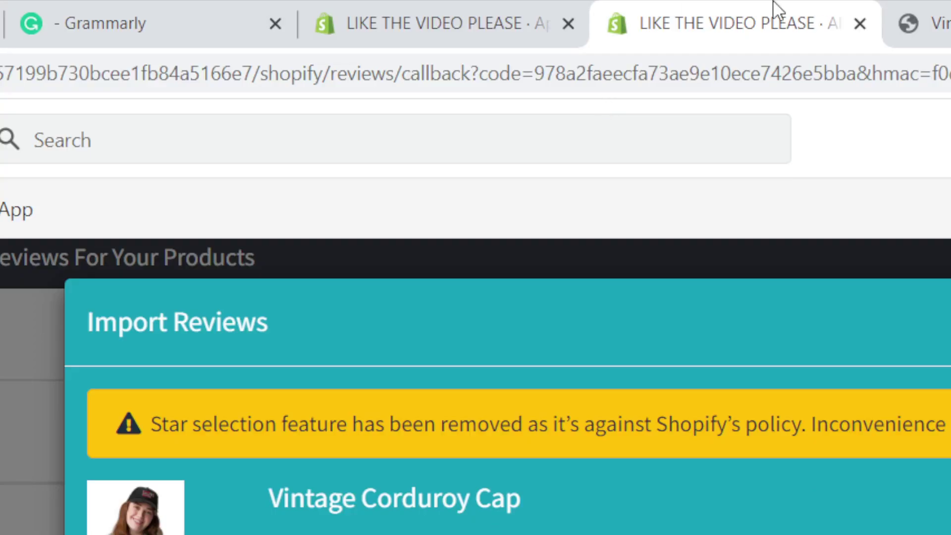
pyautogui.click(932, 23)
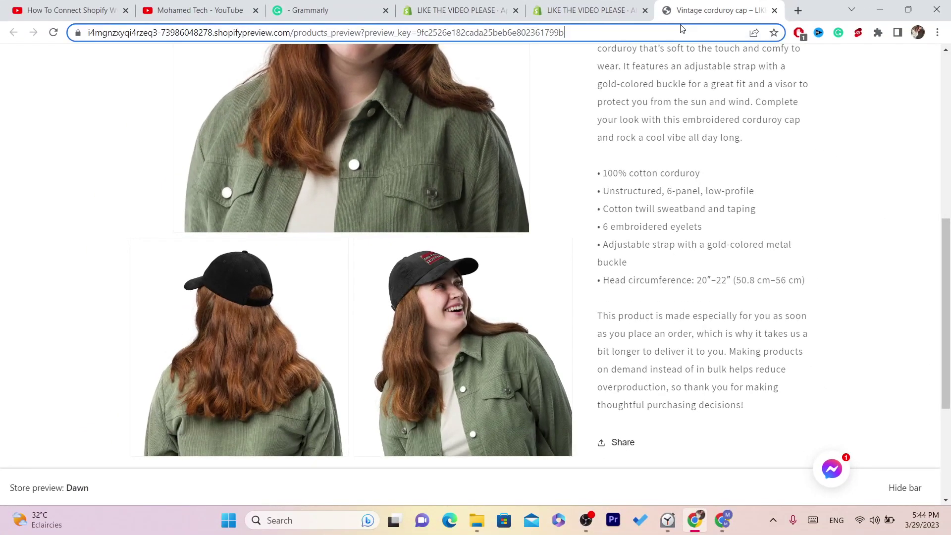
# Search Google for 'ali' and open the AliExpress homepage in place of the cap preview
pyautogui.click(879, 72)
pyautogui.write('ali')
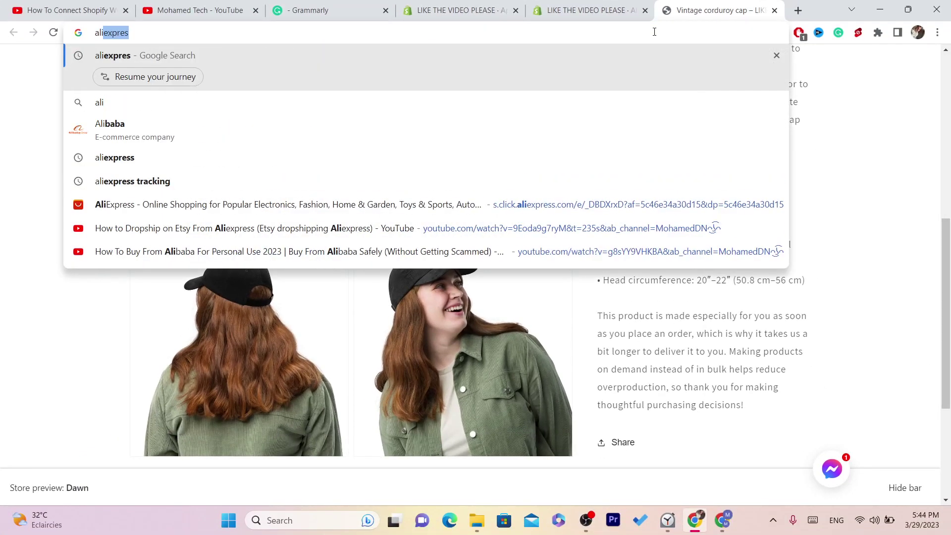
pyautogui.press('Return')
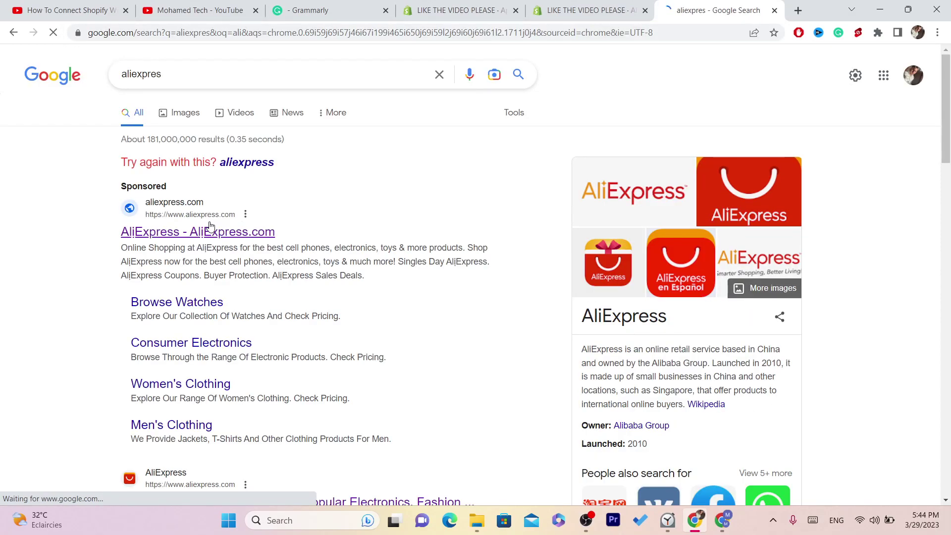
pyautogui.click(328, 502)
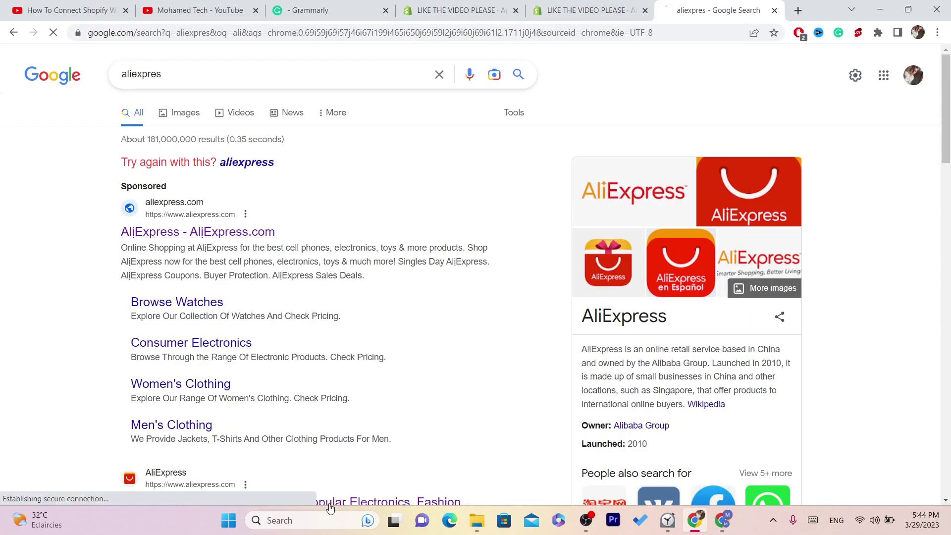
pyautogui.click(575, 10)
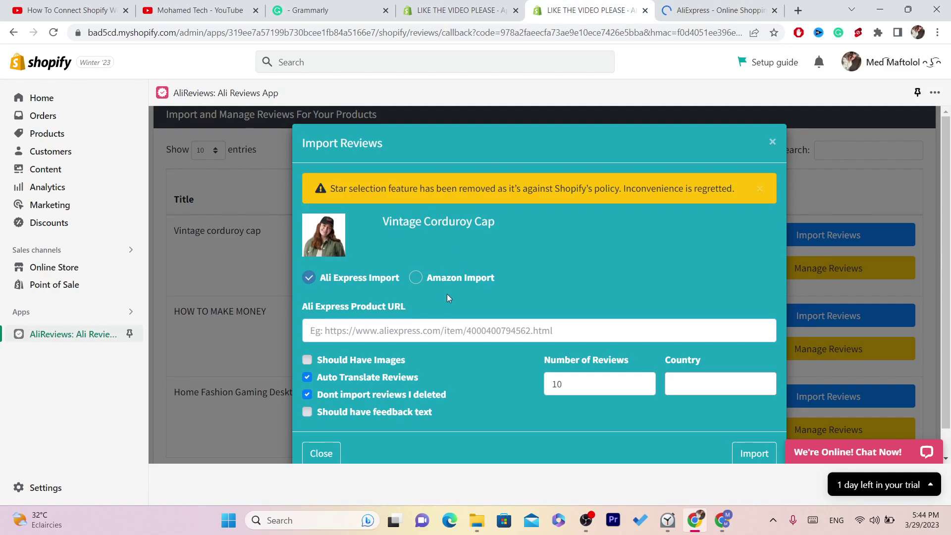
pyautogui.click(718, 10)
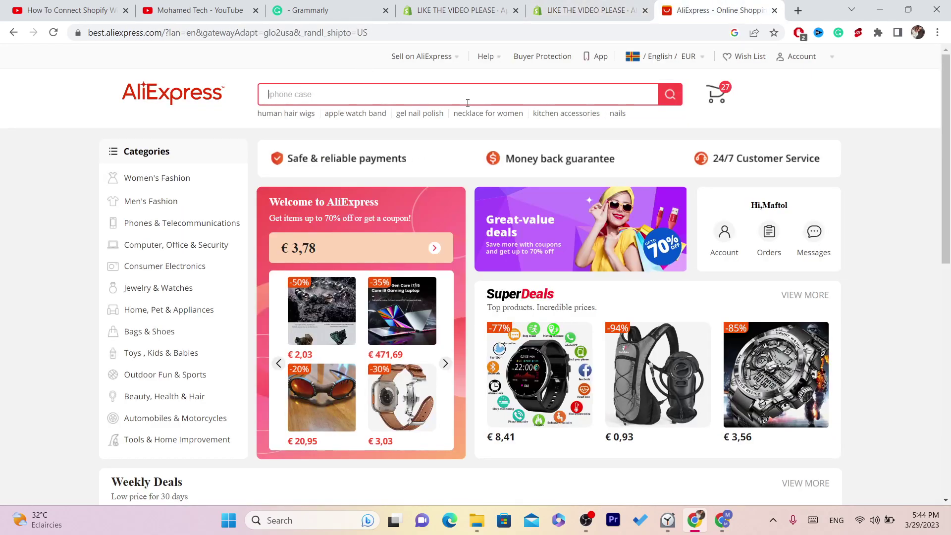
# Search AliExpress for 'hoddie', open the TACVASEN knitted sweatshirt, and select its page address for copying
pyautogui.write('hoddie')
pyautogui.press('Return')
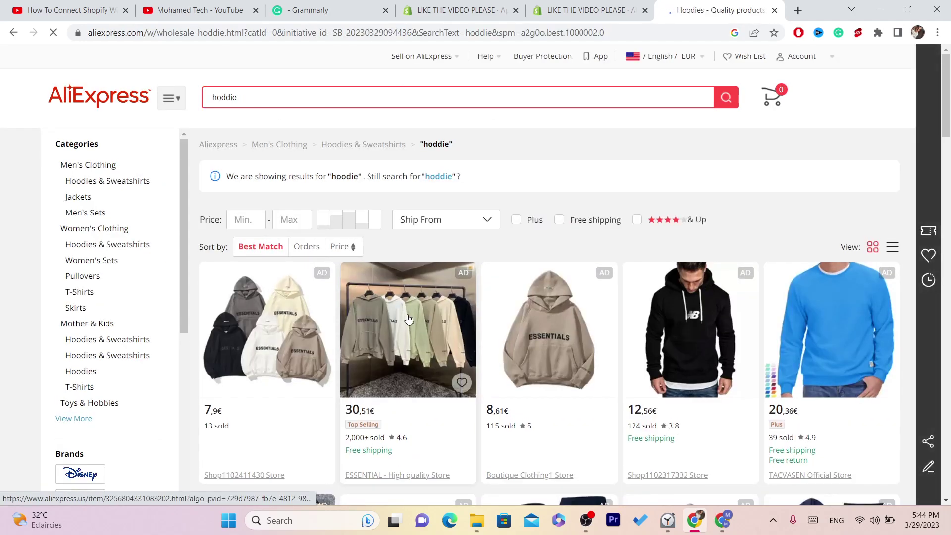
pyautogui.click(796, 323)
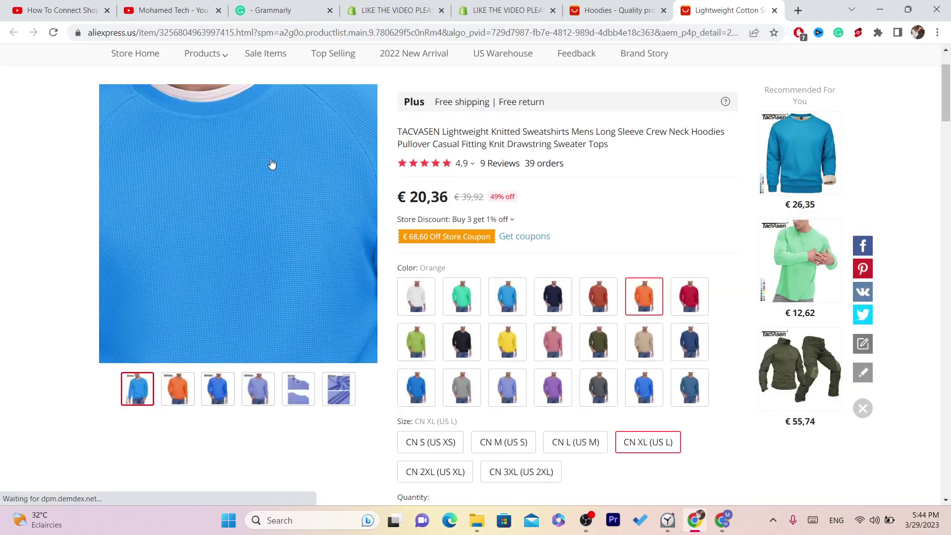
pyautogui.scroll(2, 802, 130)
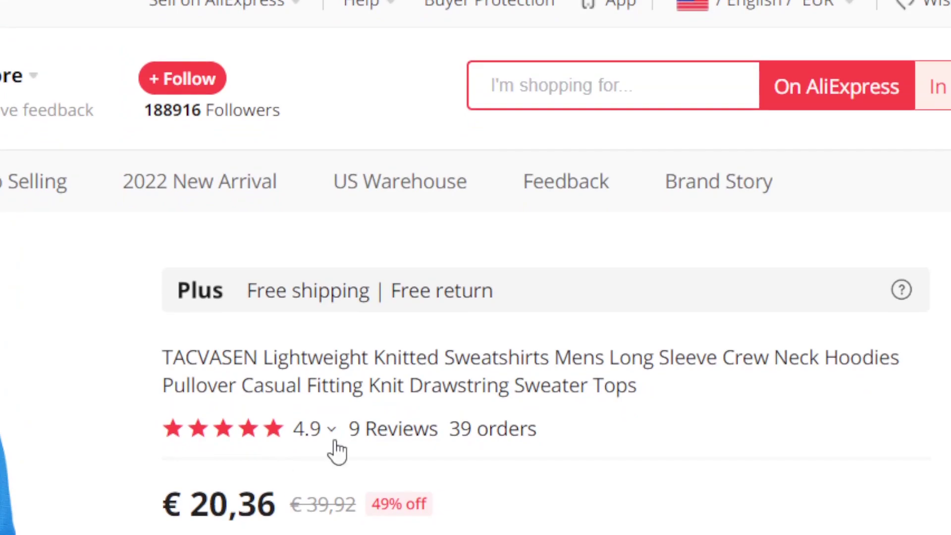
pyautogui.moveTo(332, 430)
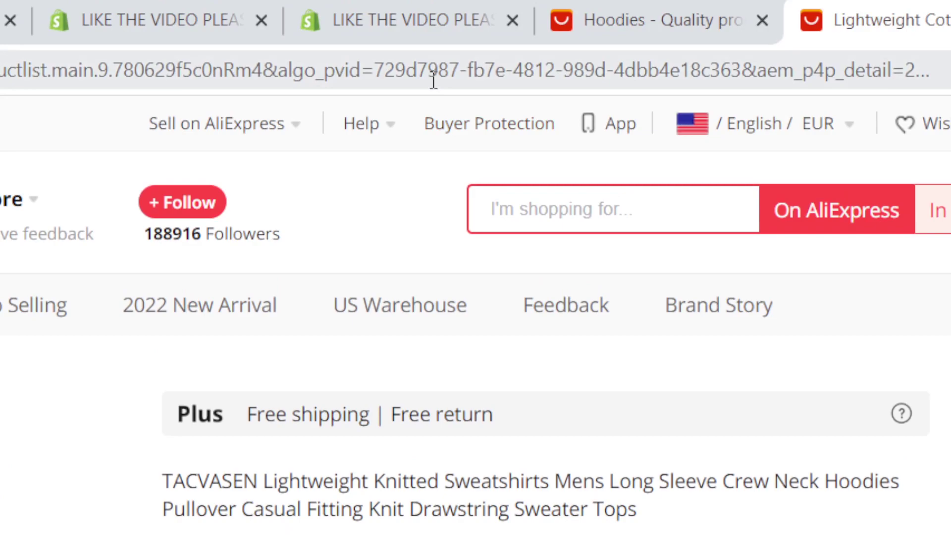
pyautogui.click(431, 79)
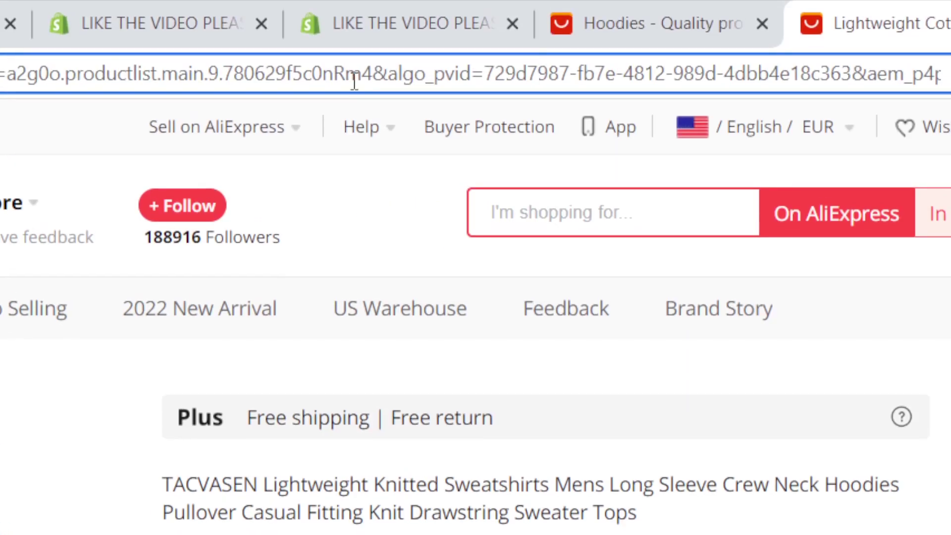
pyautogui.tripleClick(354, 77)
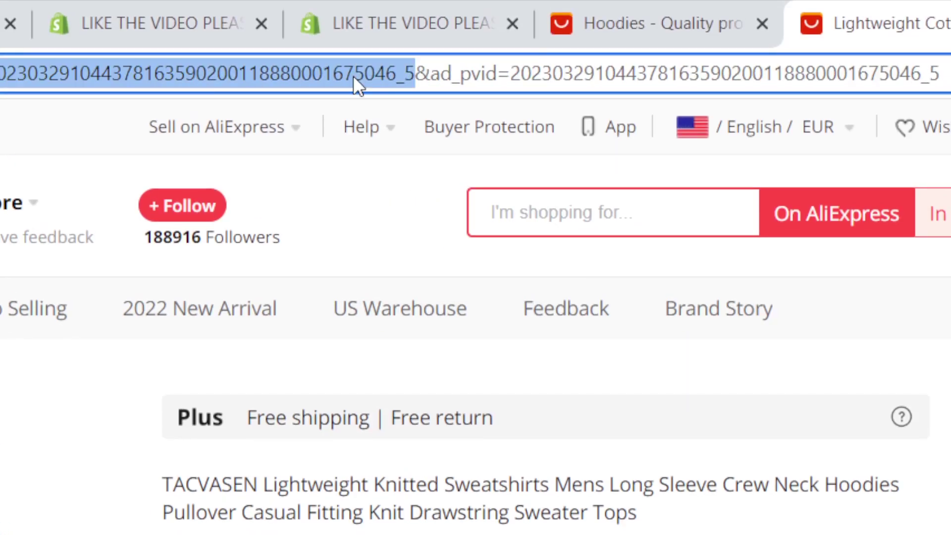
pyautogui.rightClick(354, 77)
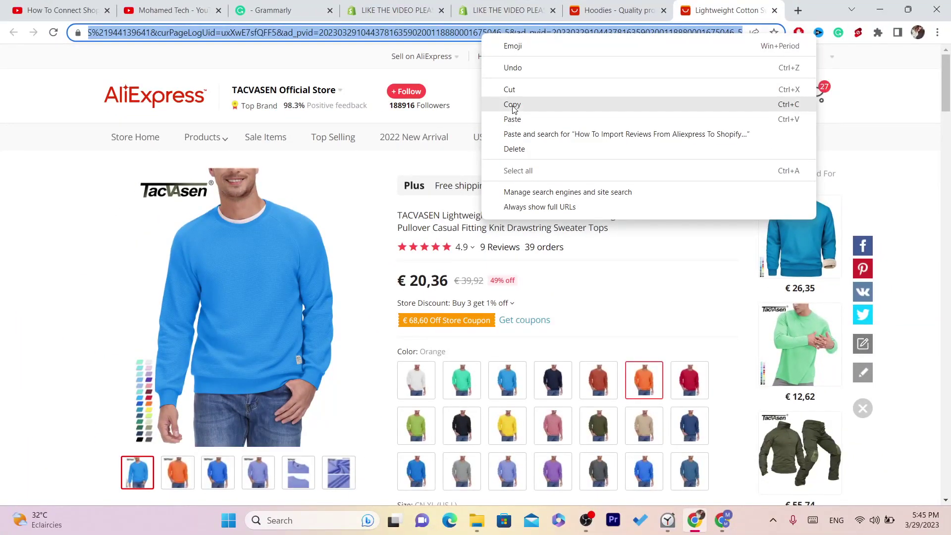
# Copy the sweatshirt's address and paste it into the cap's Ali Express Product URL field
pyautogui.click(515, 105)
pyautogui.click(617, 7)
pyautogui.click(469, 4)
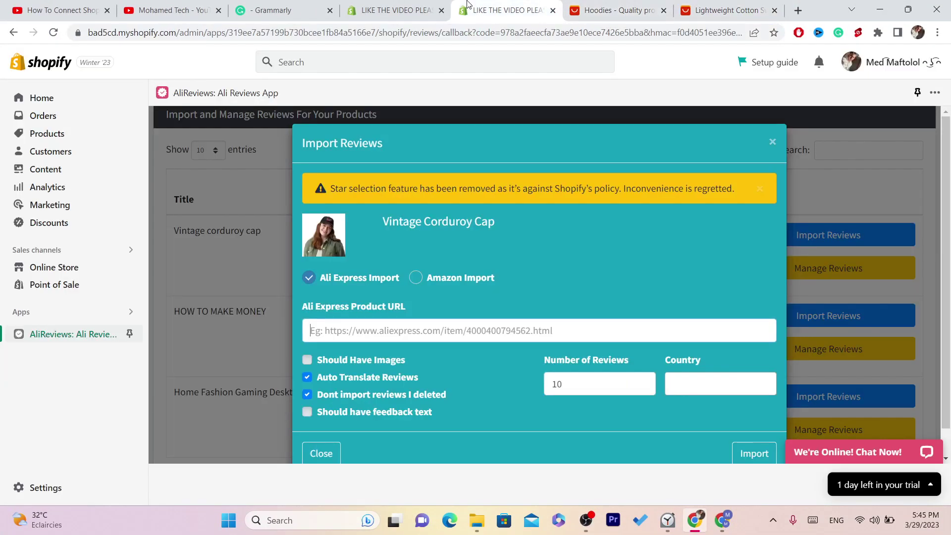
pyautogui.click(400, 333)
pyautogui.hotkey('ctrl', 'v')
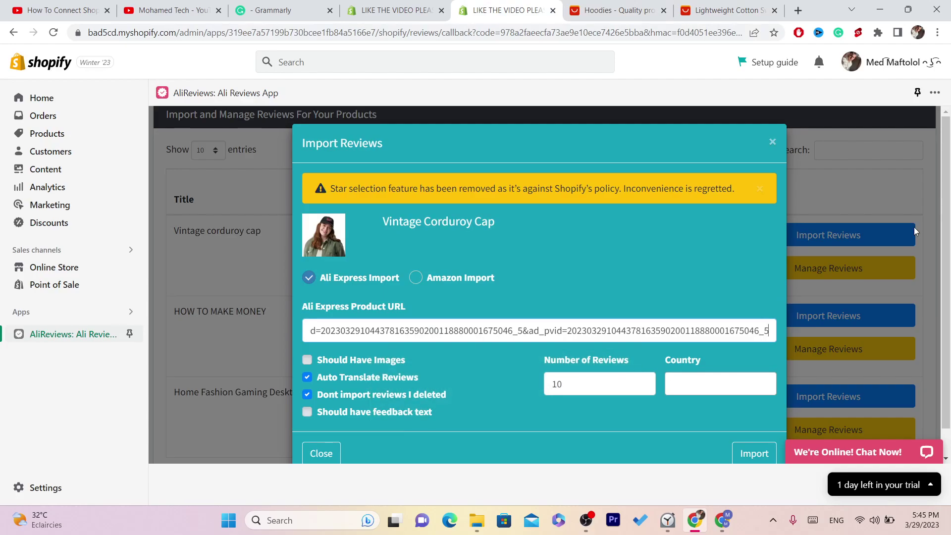
# Request 6 reviews with images required, leave Country unset, and submit the import
pyautogui.scroll(-1, 947, 267)
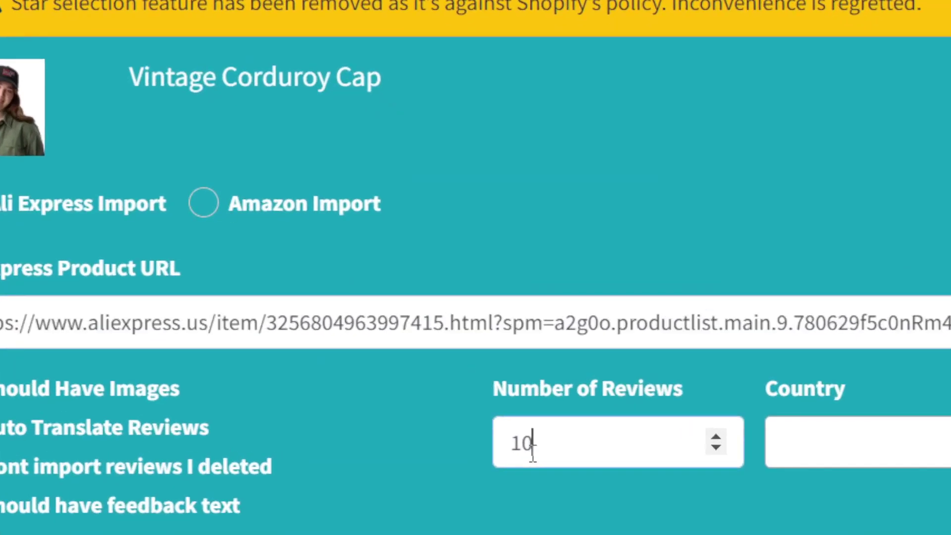
pyautogui.doubleClick(560, 360)
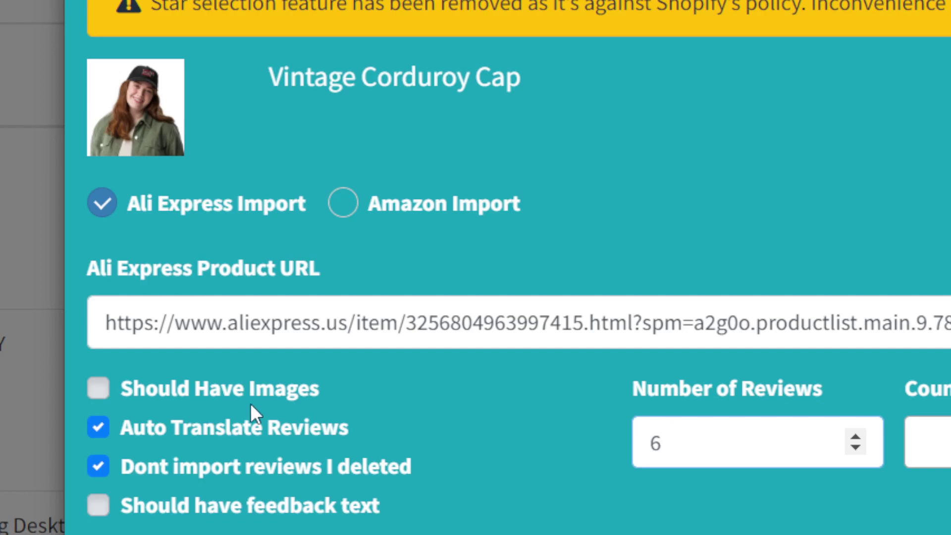
pyautogui.click(106, 389)
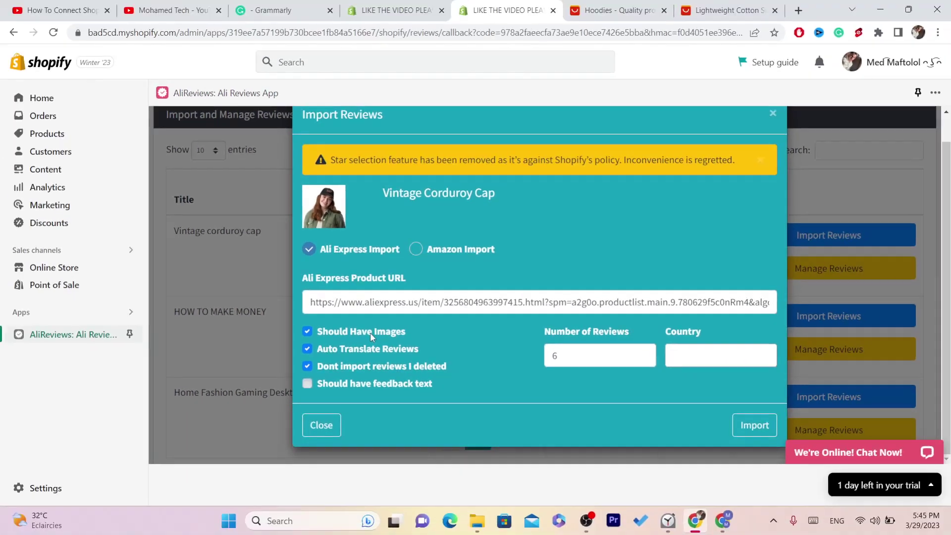
pyautogui.click(718, 353)
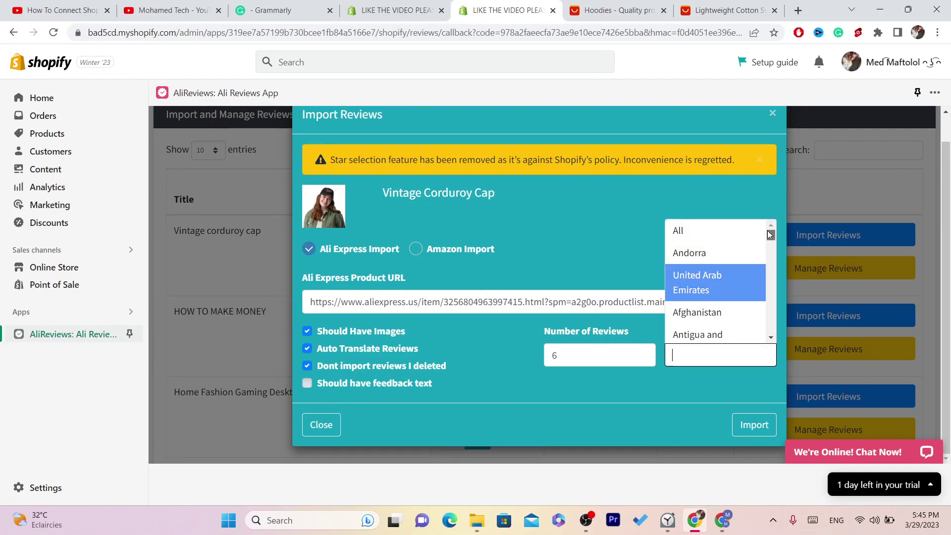
pyautogui.moveTo(769, 235); pyautogui.dragTo(772, 207)
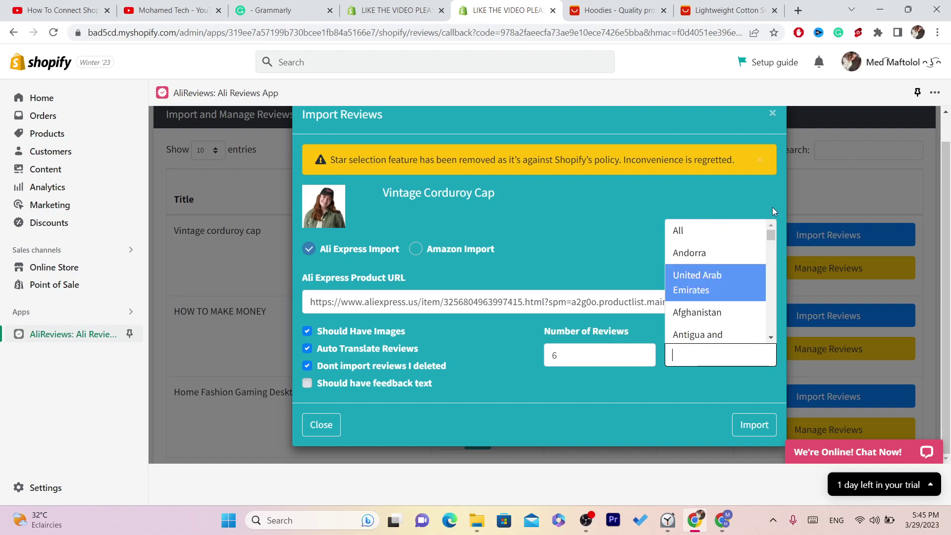
pyautogui.click(691, 402)
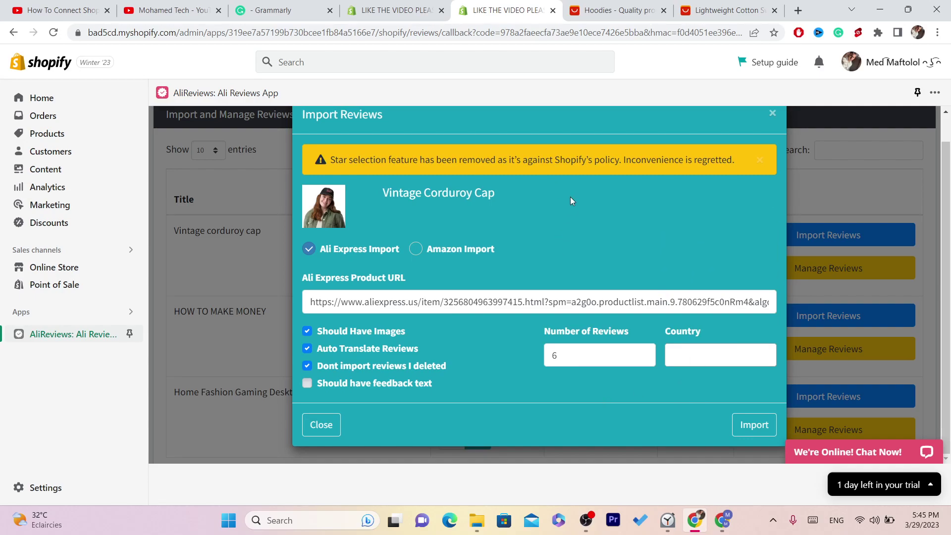
pyautogui.click(753, 425)
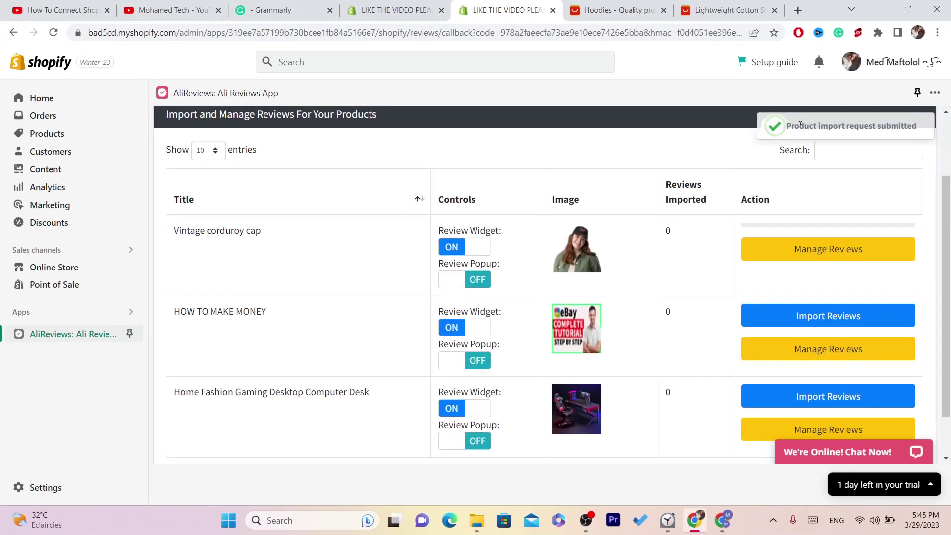
pyautogui.moveTo(795, 126); pyautogui.dragTo(906, 129)
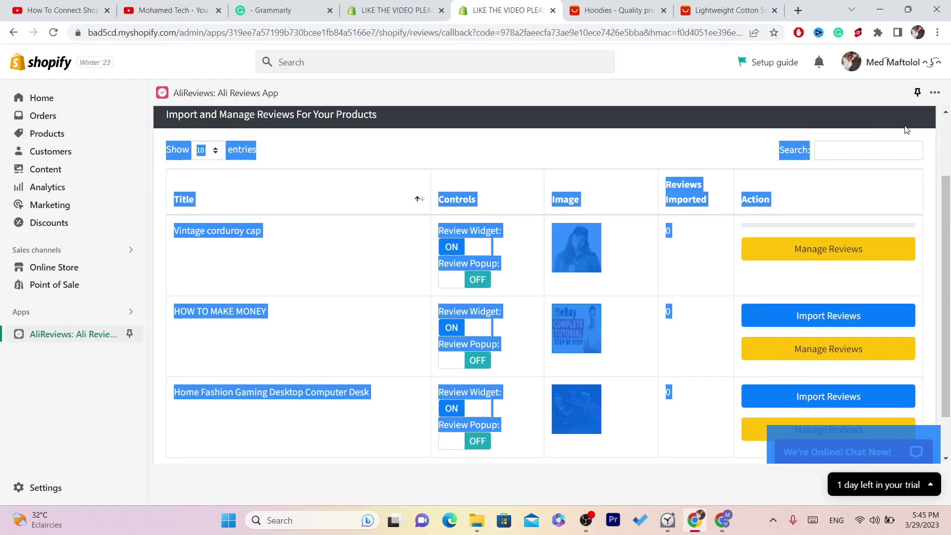
pyautogui.click(687, 135)
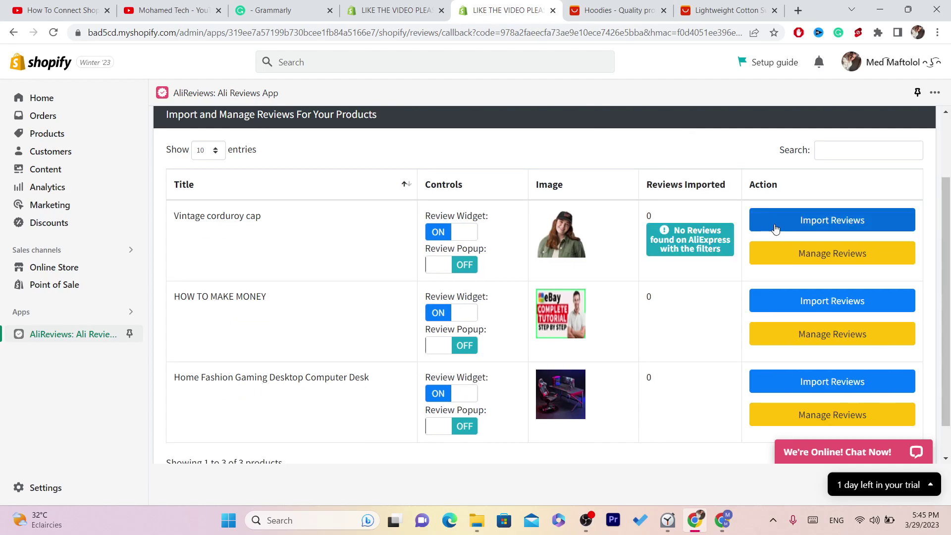
pyautogui.moveTo(677, 236); pyautogui.dragTo(721, 262)
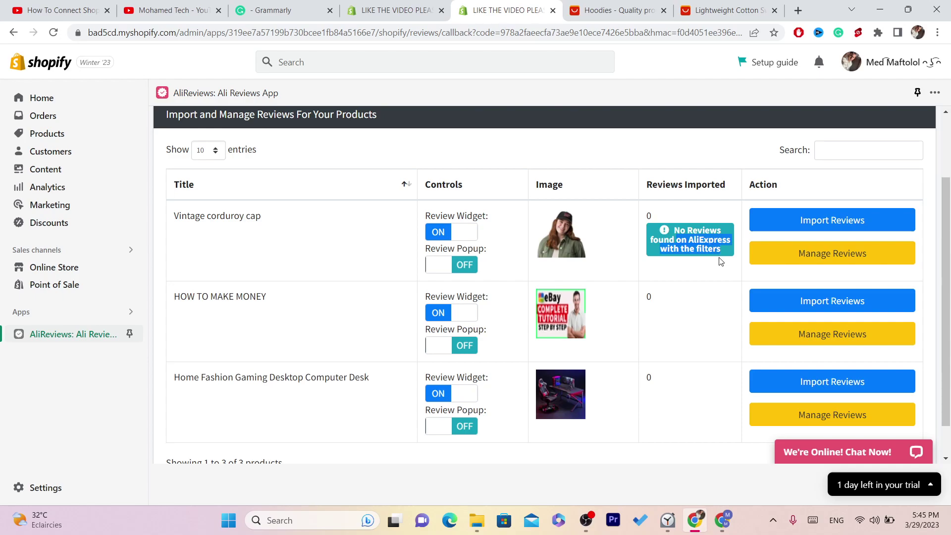
pyautogui.tripleClick(680, 231)
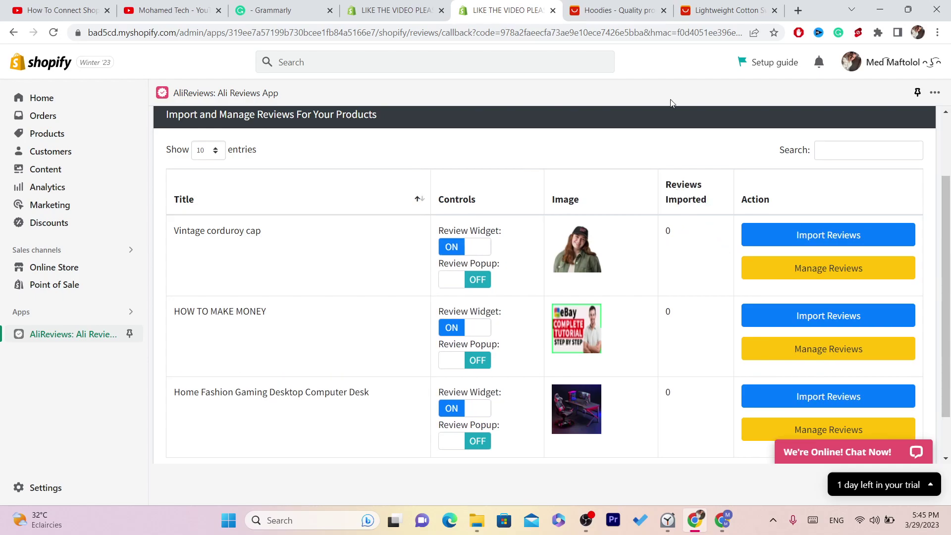
pyautogui.click(673, 6)
pyautogui.click(682, 5)
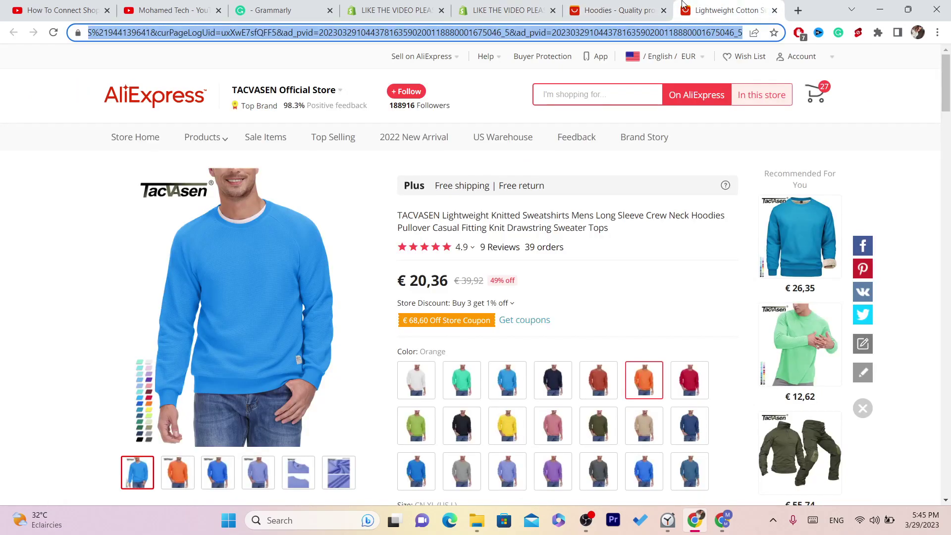
pyautogui.click(550, 3)
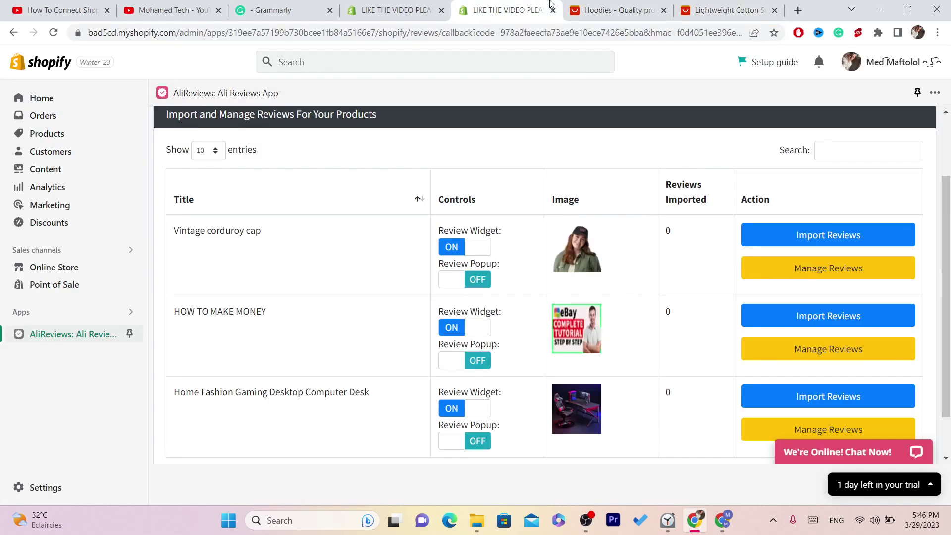
# Replace the cap's import URL with the full AliExpress address, set 4 reviews, and import
pyautogui.click(842, 243)
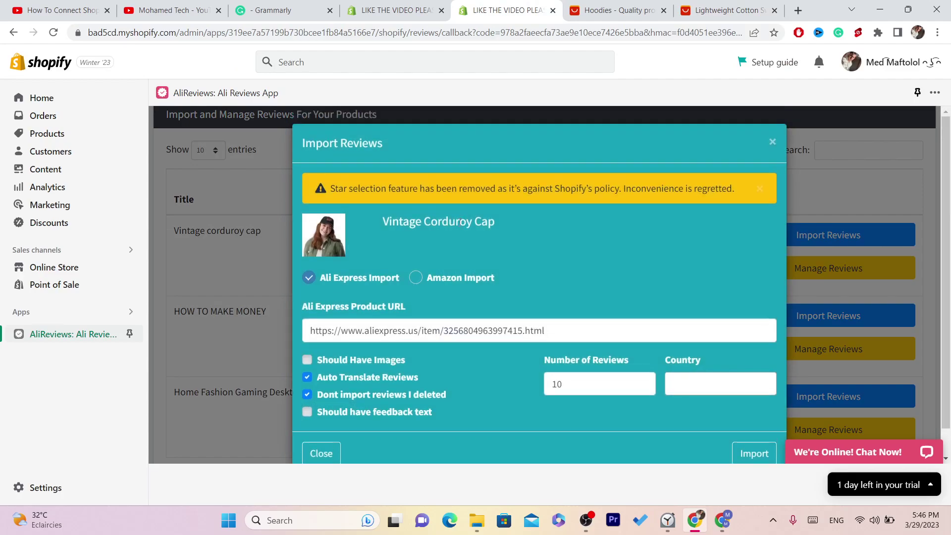
pyautogui.tripleClick(385, 338)
pyautogui.hotkey('ctrl', 'v')
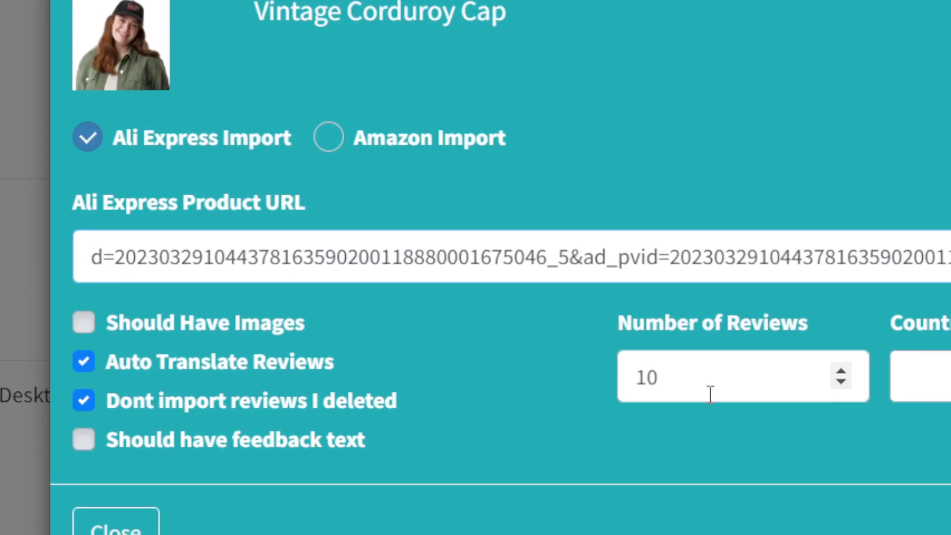
pyautogui.doubleClick(585, 392)
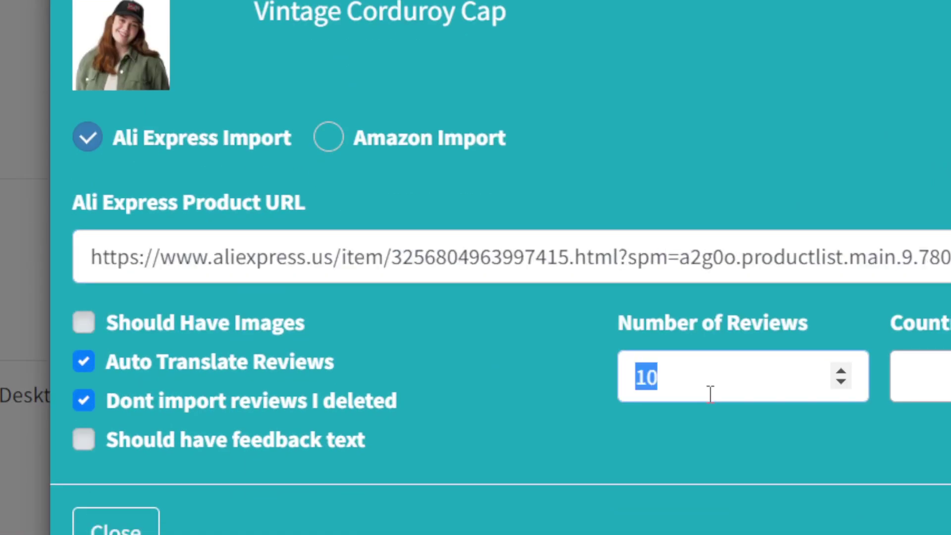
pyautogui.write('4')
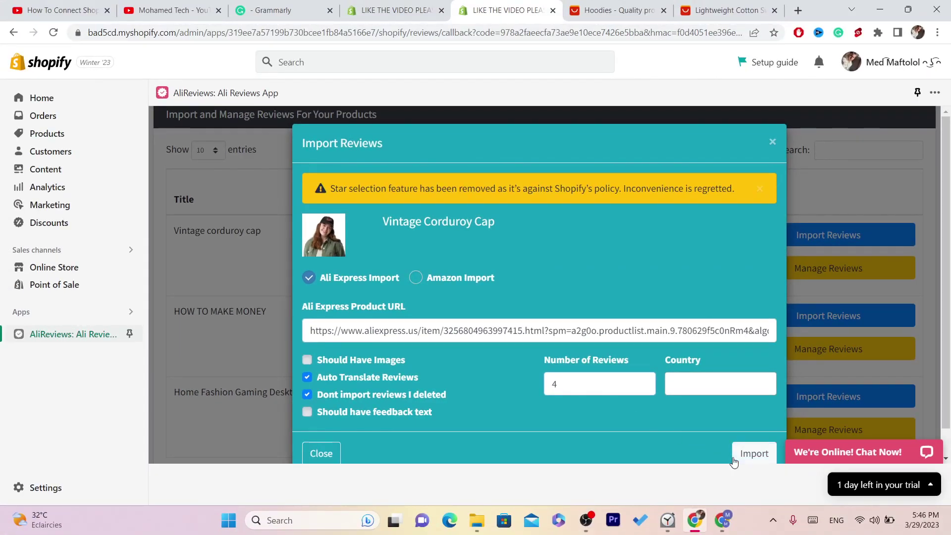
pyautogui.click(737, 455)
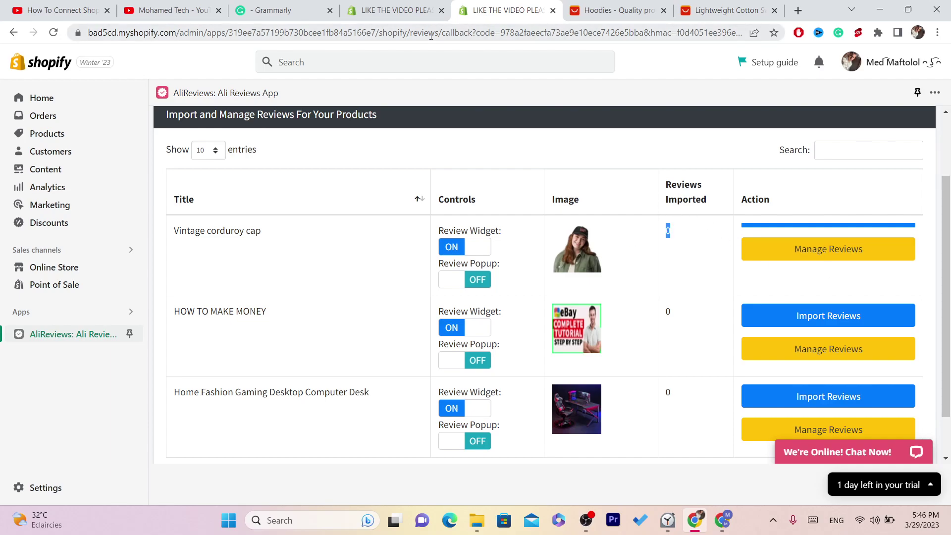
# Close Settings and open the Vintage corduroy cap on the live storefront via Products
pyautogui.click(410, 6)
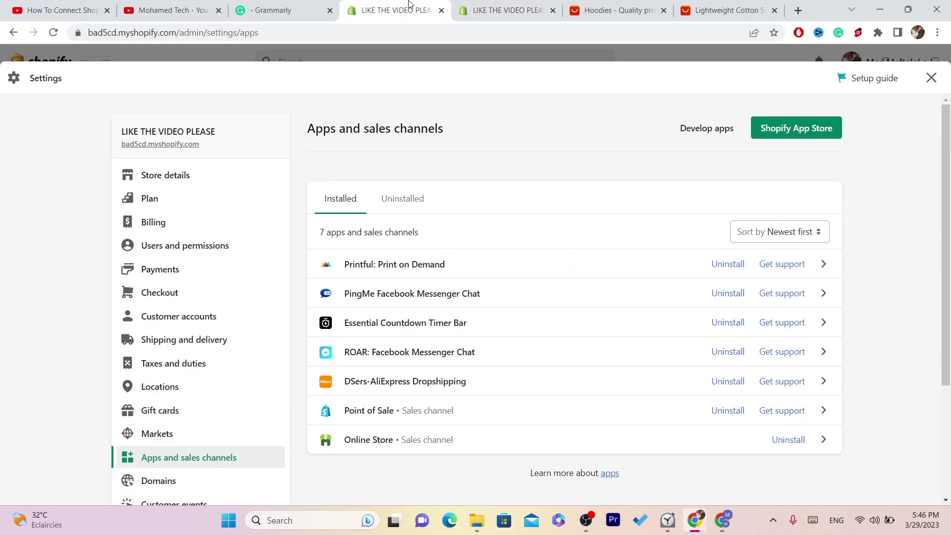
pyautogui.click(929, 79)
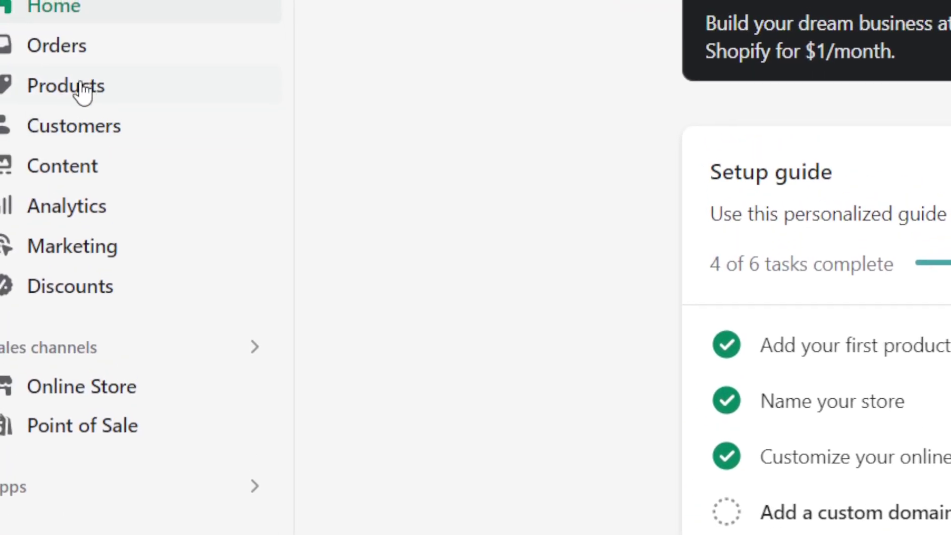
pyautogui.click(82, 90)
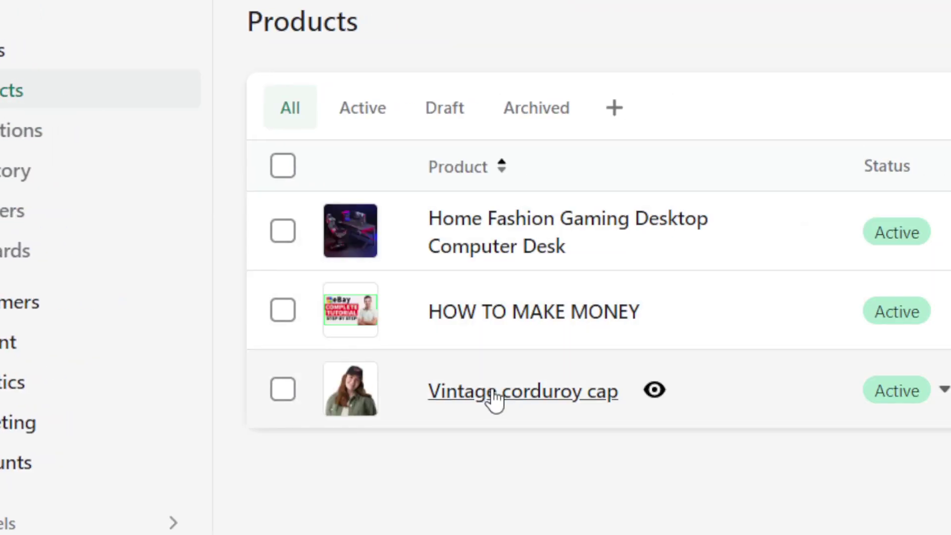
pyautogui.click(493, 393)
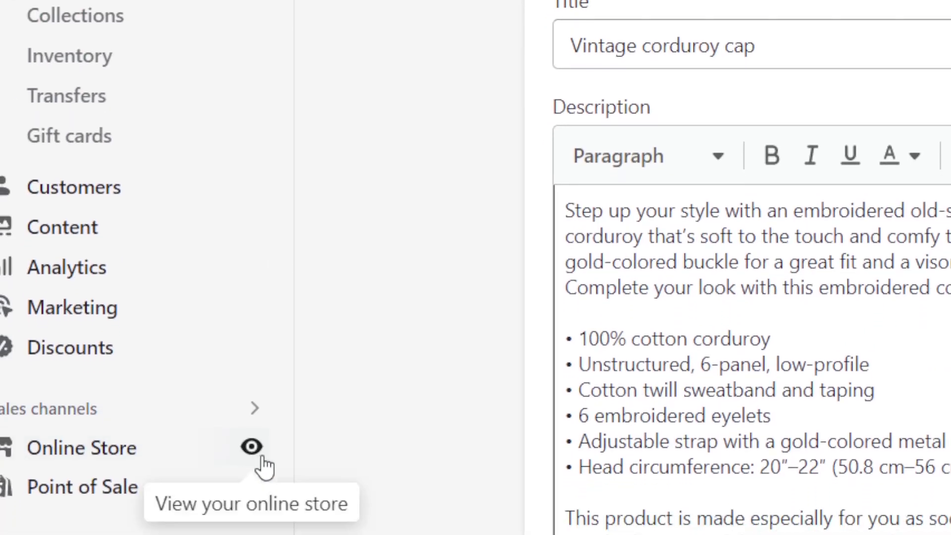
pyautogui.click(262, 459)
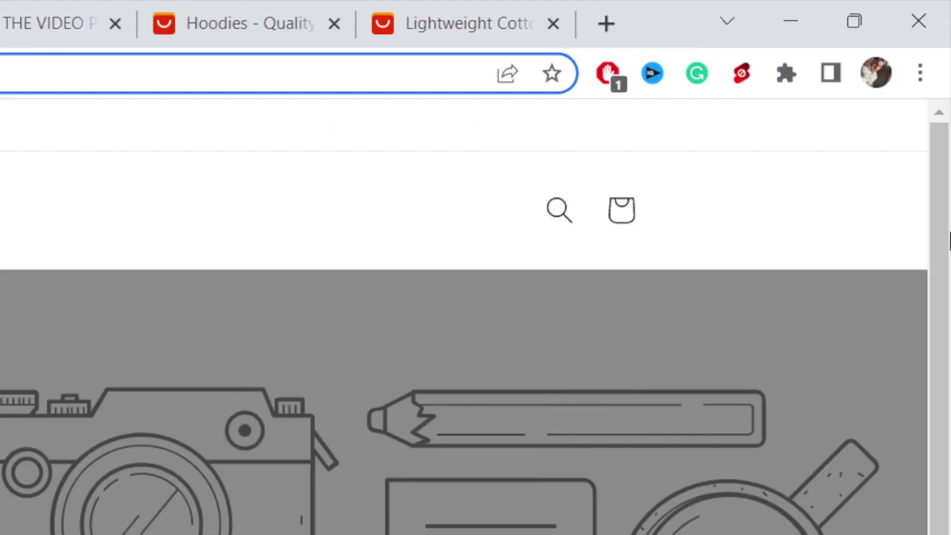
pyautogui.scroll(-10, 476, 297)
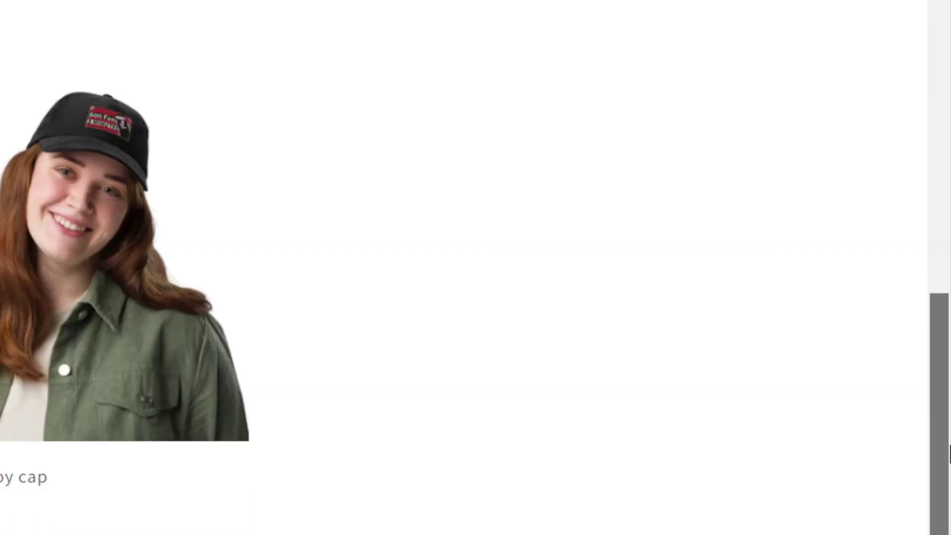
# Confirm 4 reviews imported in AliReviews and the storefront's five-star 'Based on 4 Reviews' line
pyautogui.click(48, 10)
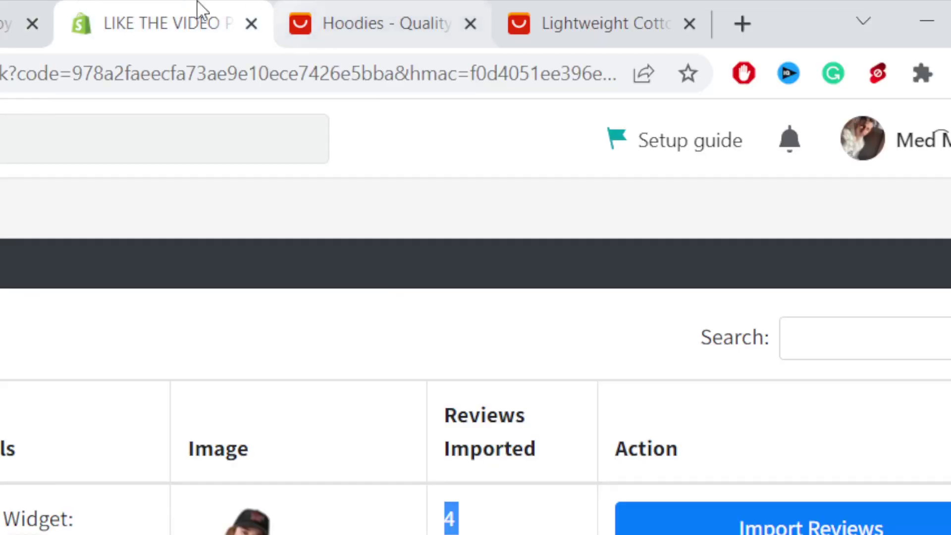
pyautogui.click(5, 12)
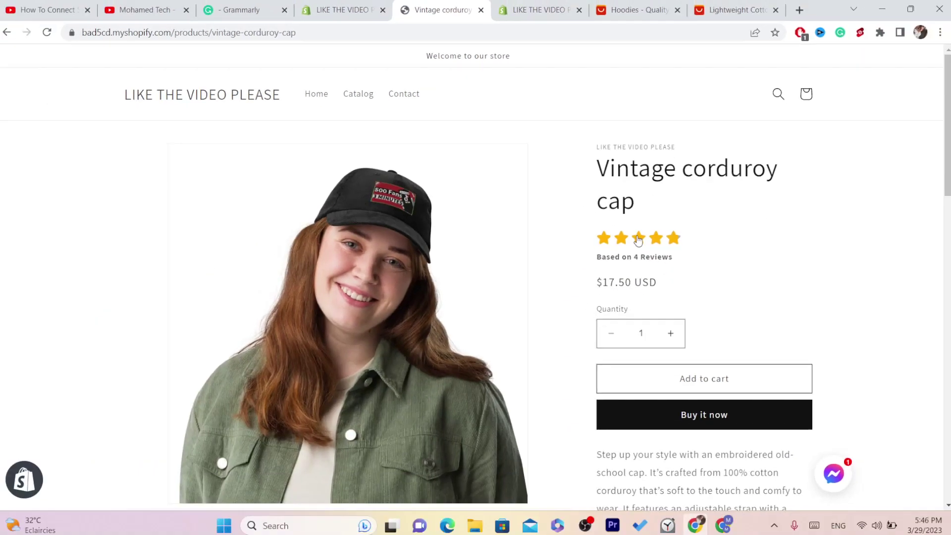
pyautogui.moveTo(603, 264); pyautogui.dragTo(640, 236)
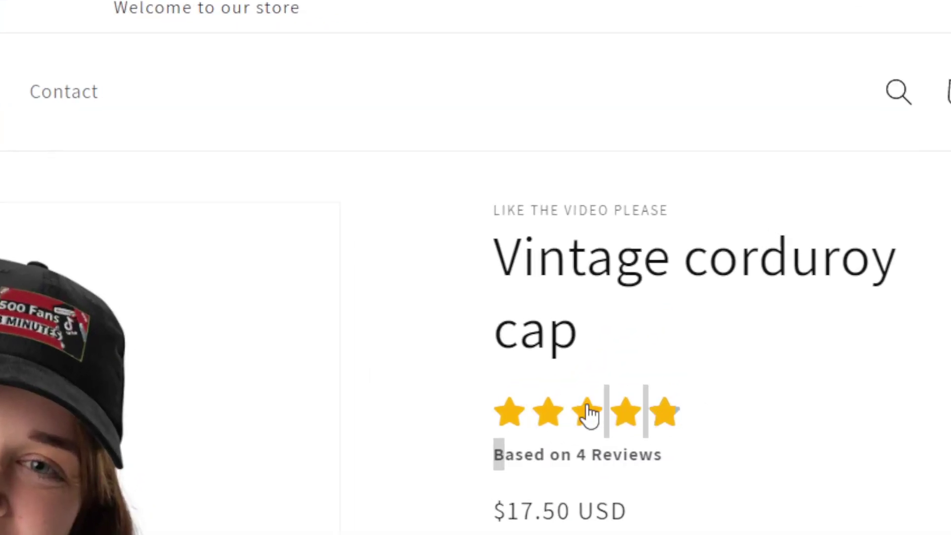
pyautogui.scroll(-10, 590, 415)
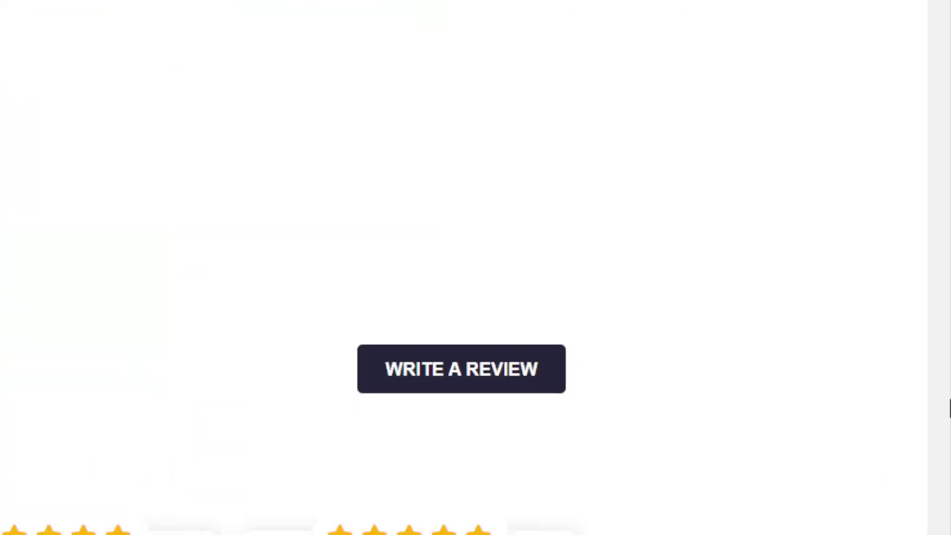